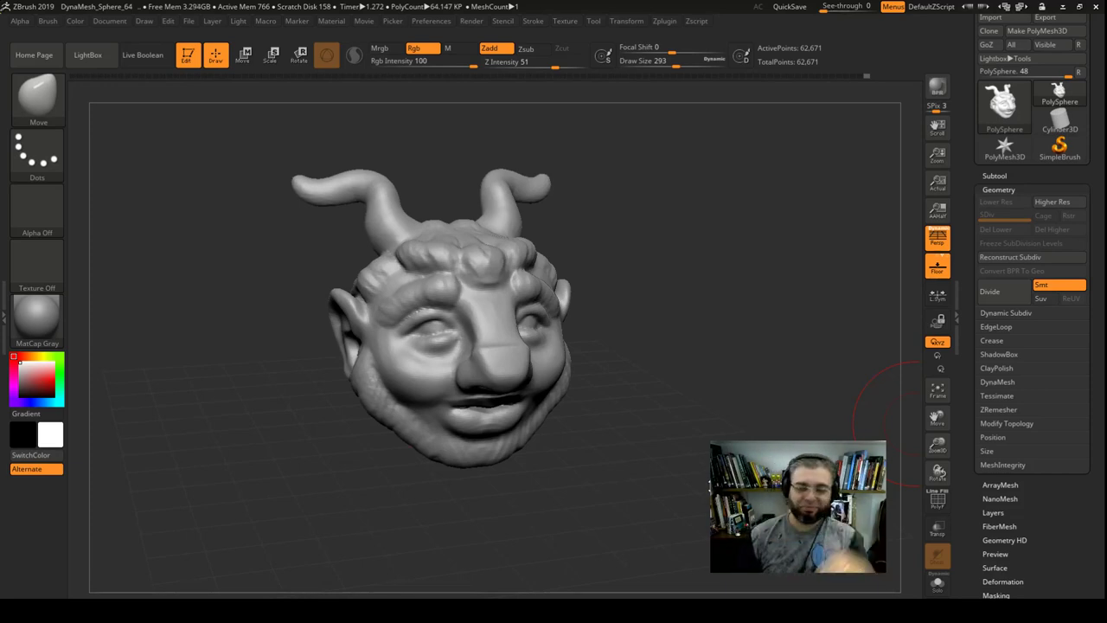
Browse the Document and File menus, then bring up the Save ZTool dialog via Tool > Save As.
{"action": "scroll", "coordinate": [1073, 117], "scroll_direction": "up", "scroll_amount": 2}
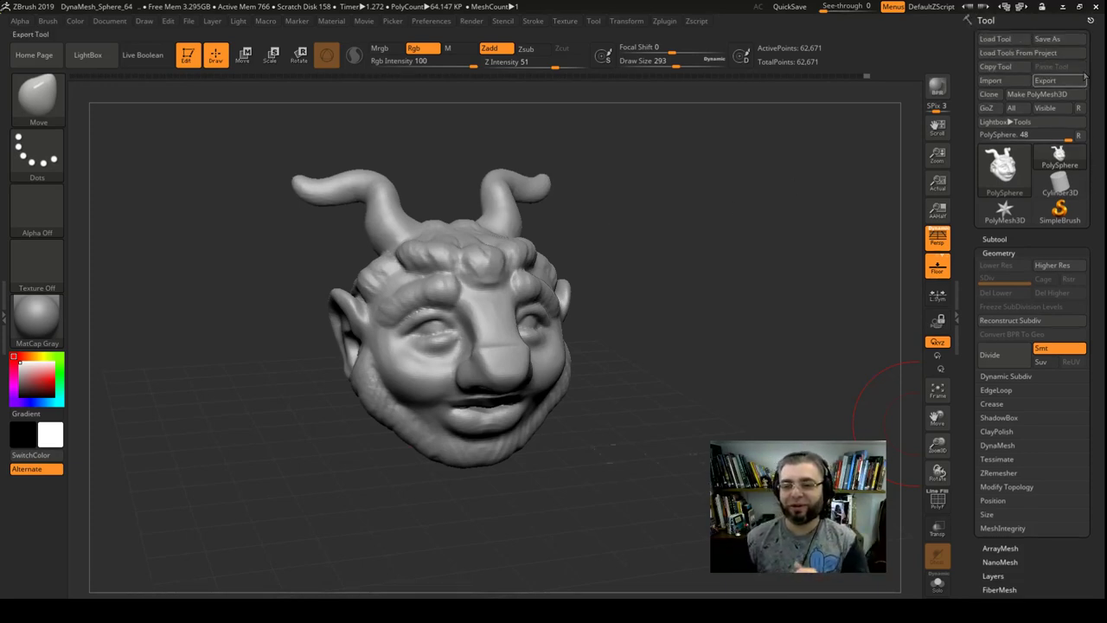
{"action": "left_click", "coordinate": [1049, 40]}
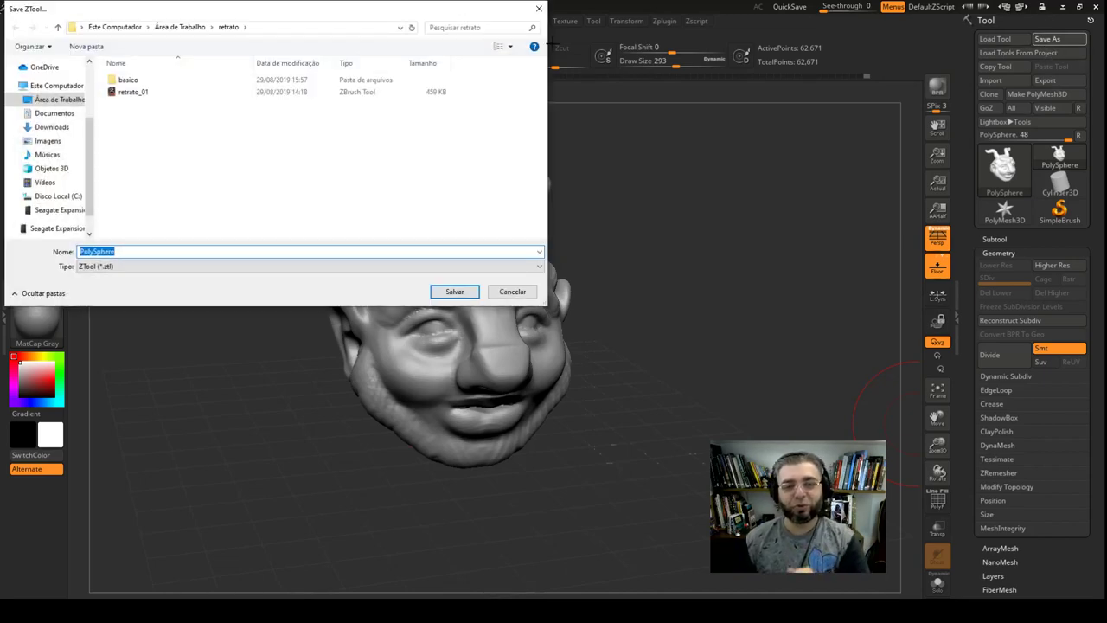
{"action": "key", "text": "Escape"}
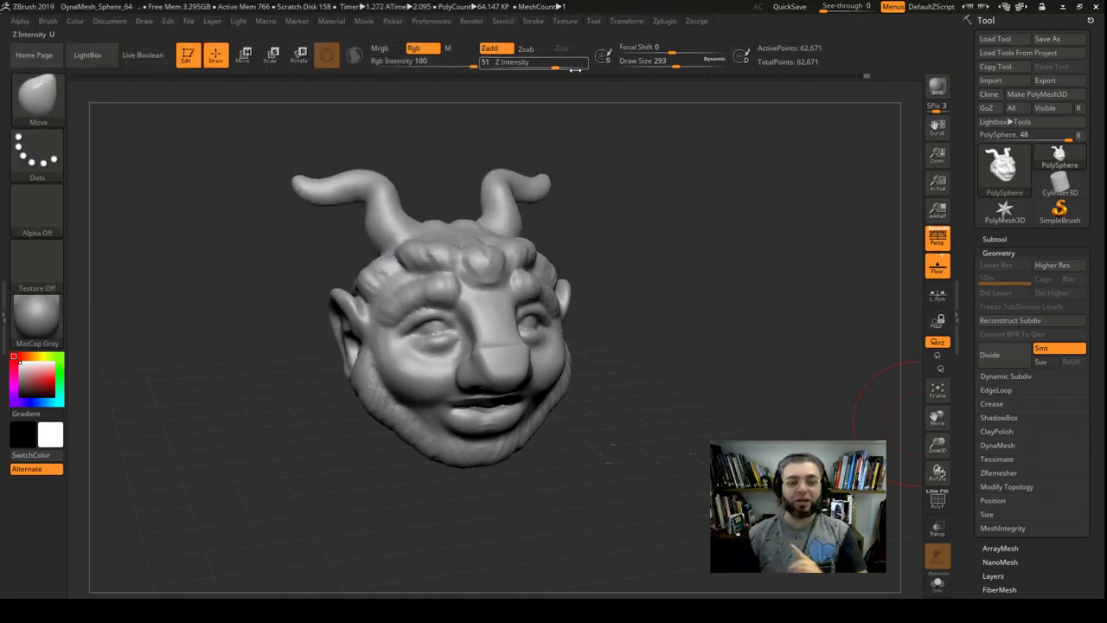
{"action": "left_click", "coordinate": [110, 22]}
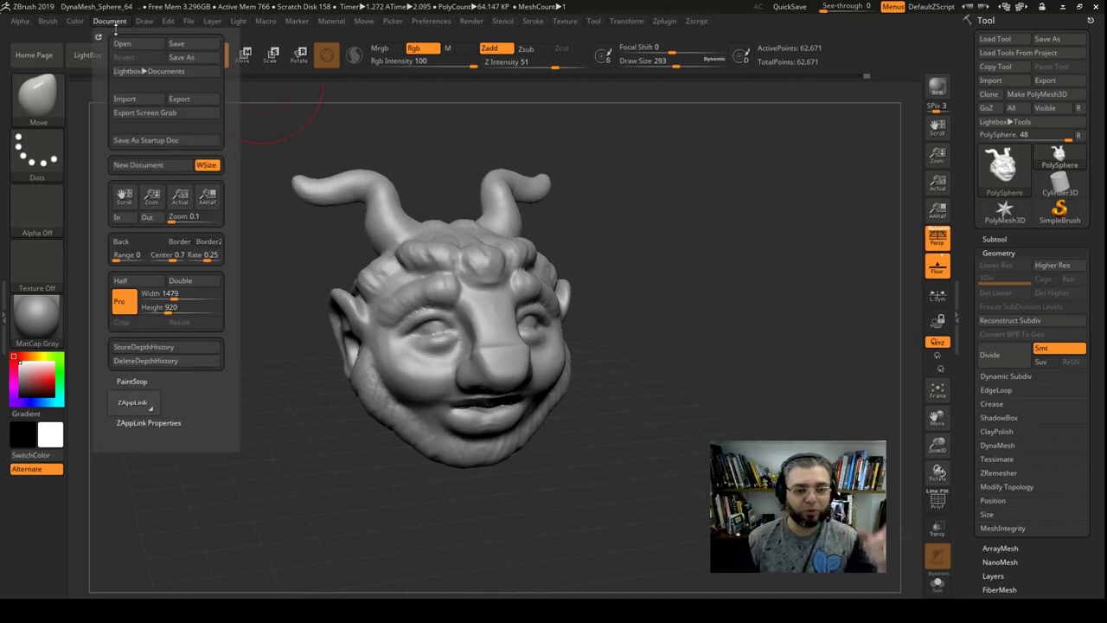
{"action": "left_click", "coordinate": [191, 22]}
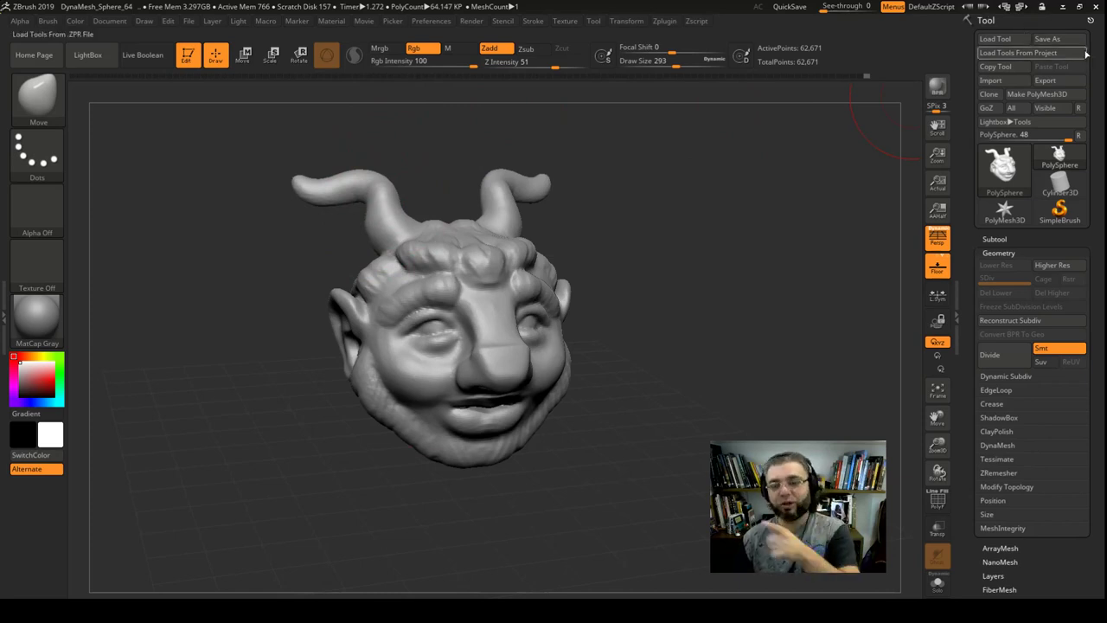
{"action": "left_click", "coordinate": [1048, 39]}
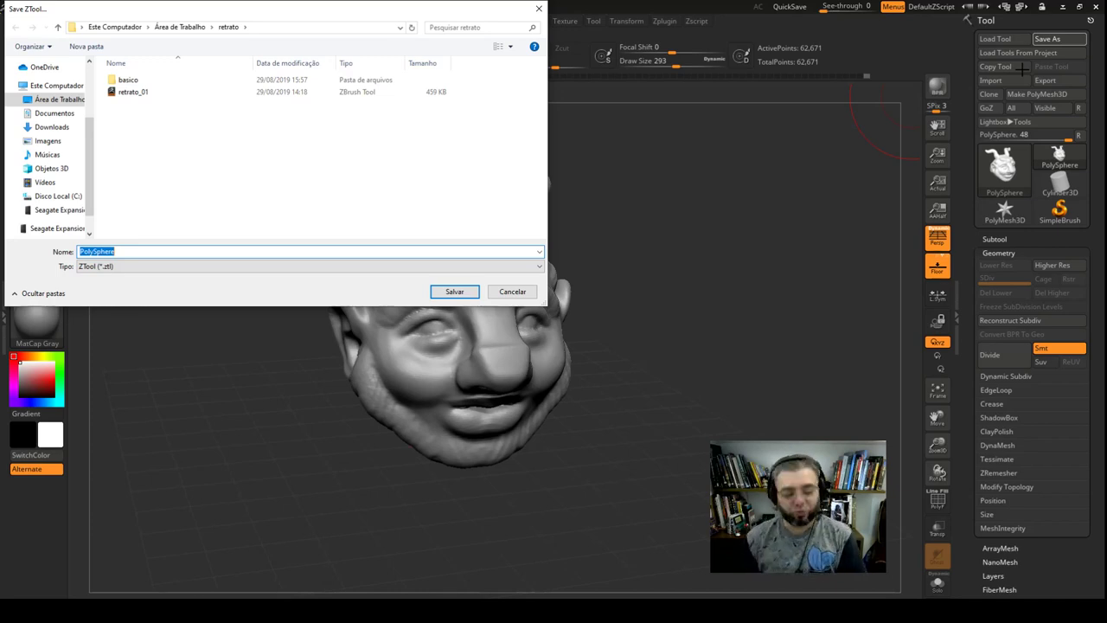
Cancel the Save ZTool dialog, then expand and collapse the Tool > Subtool panel.
{"action": "key", "text": "Escape"}
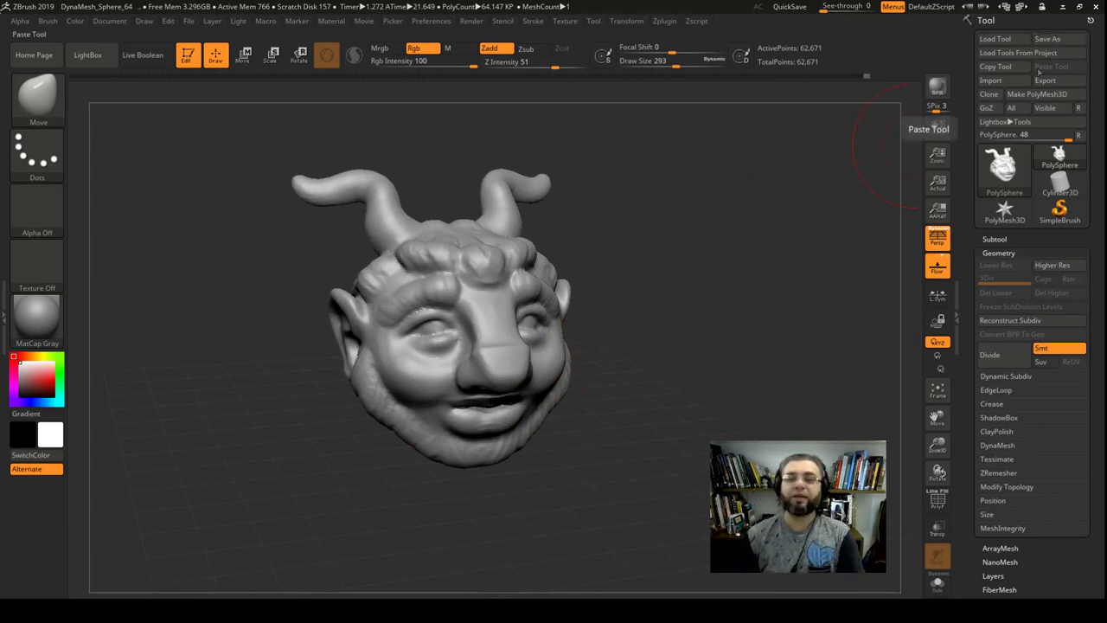
{"action": "left_click", "coordinate": [995, 240]}
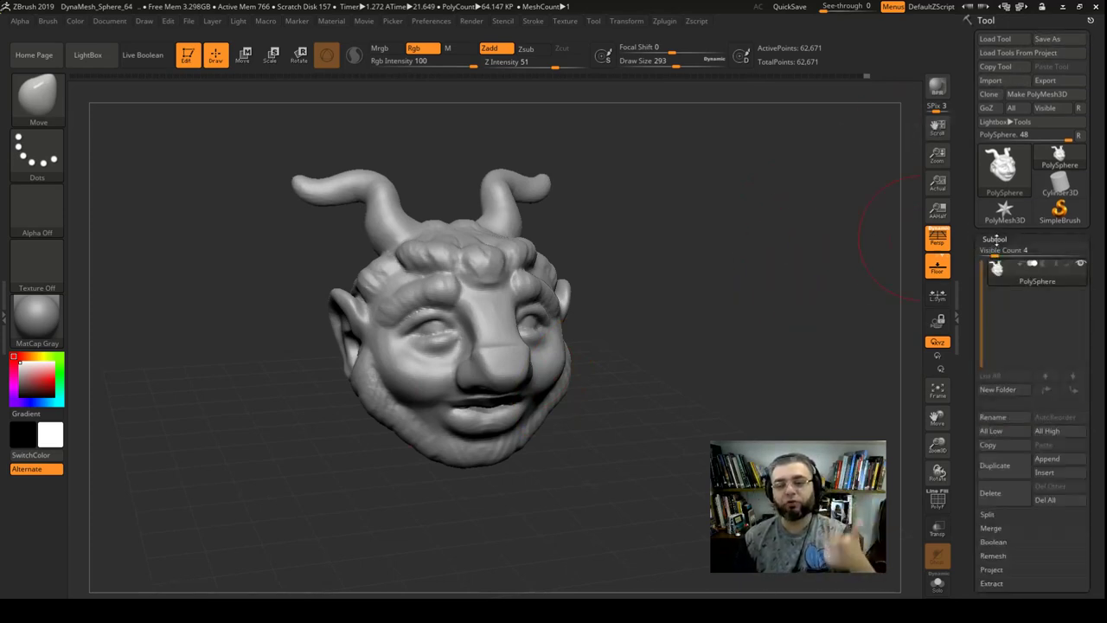
{"action": "left_click", "coordinate": [994, 241]}
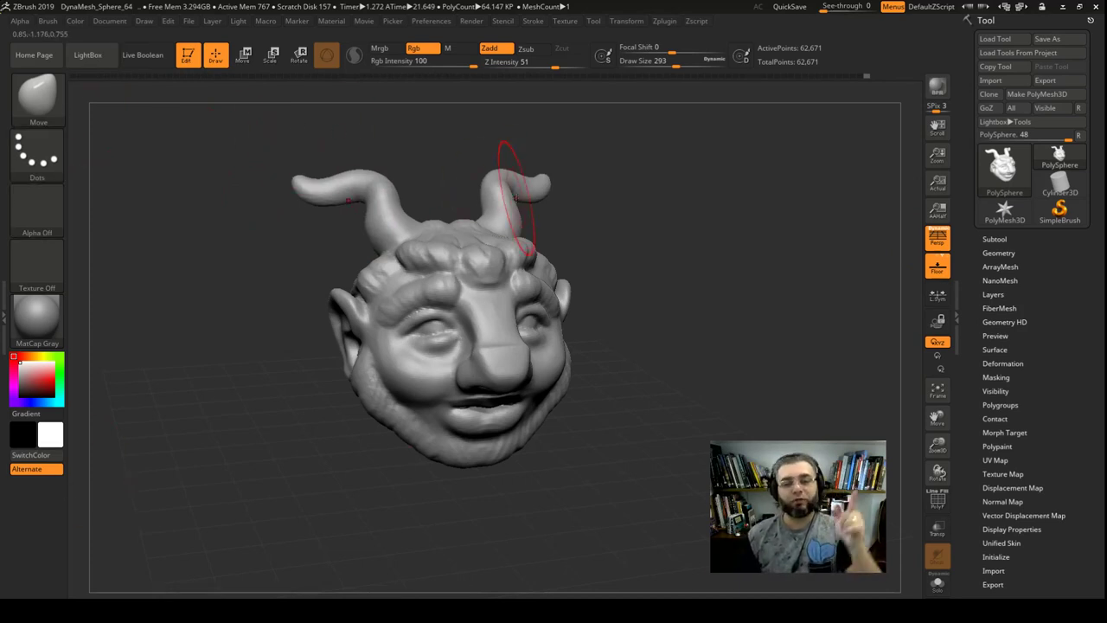
Save the faun head as the ZTool 'fauno_bonihha' inside the basico folder.
{"action": "left_click", "coordinate": [1038, 42]}
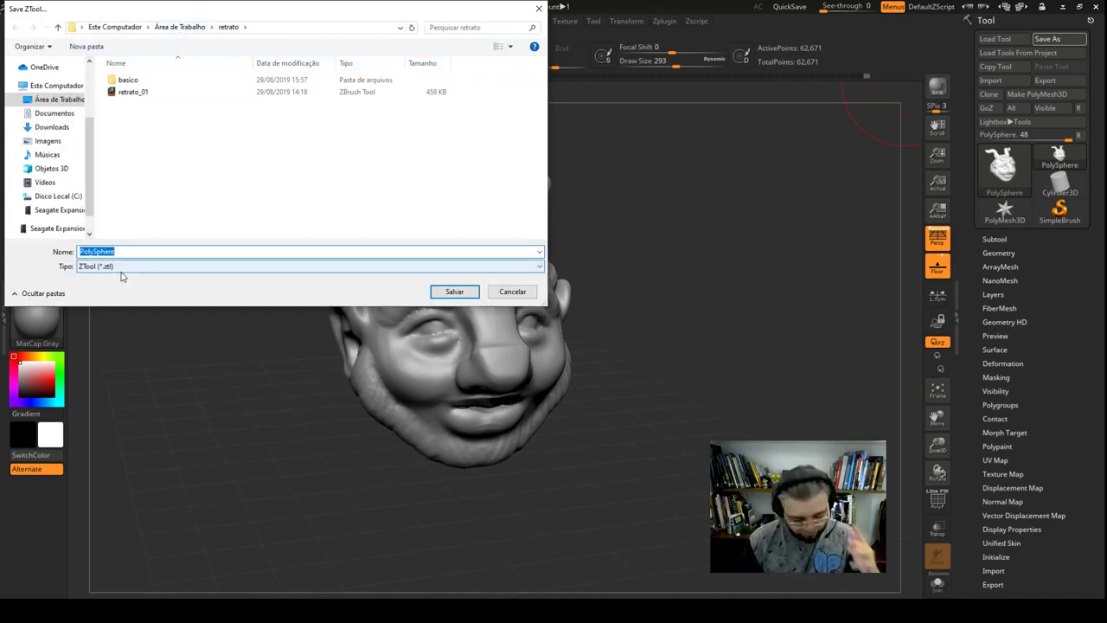
{"action": "type", "text": "fauno_bonihha"}
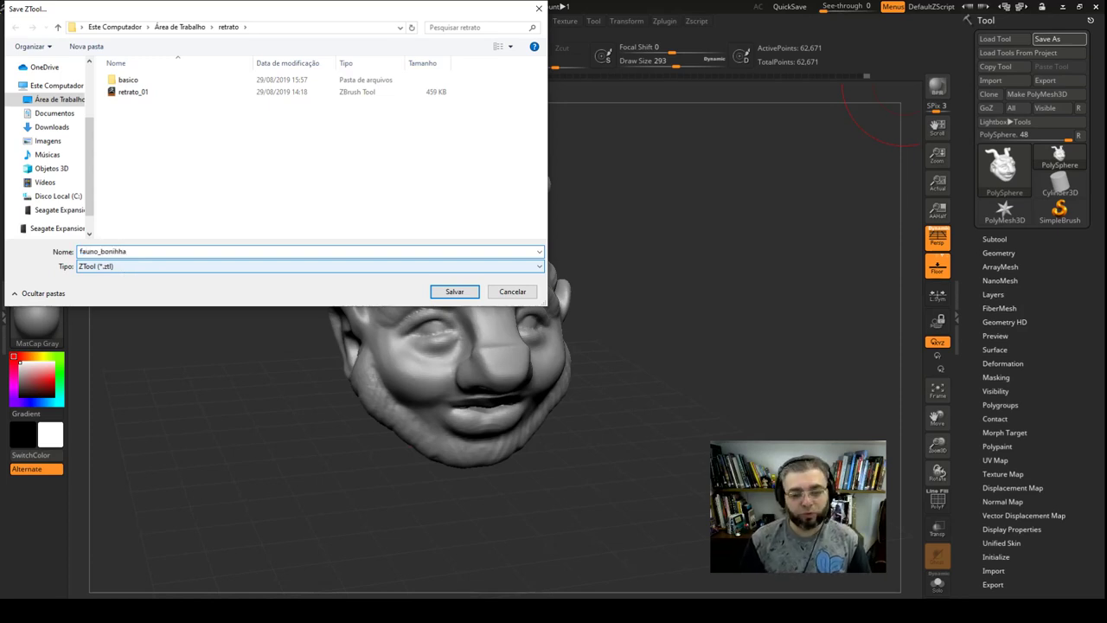
{"action": "left_click", "coordinate": [127, 82]}
{"action": "double_click", "coordinate": [126, 81]}
{"action": "left_click", "coordinate": [152, 253]}
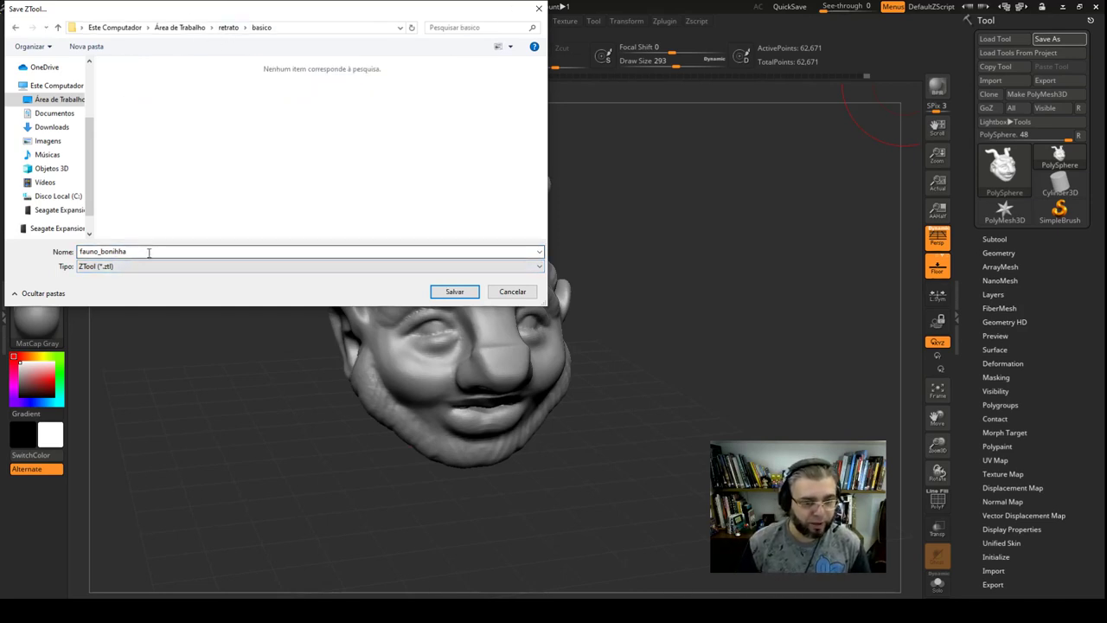
{"action": "double_click", "coordinate": [149, 251]}
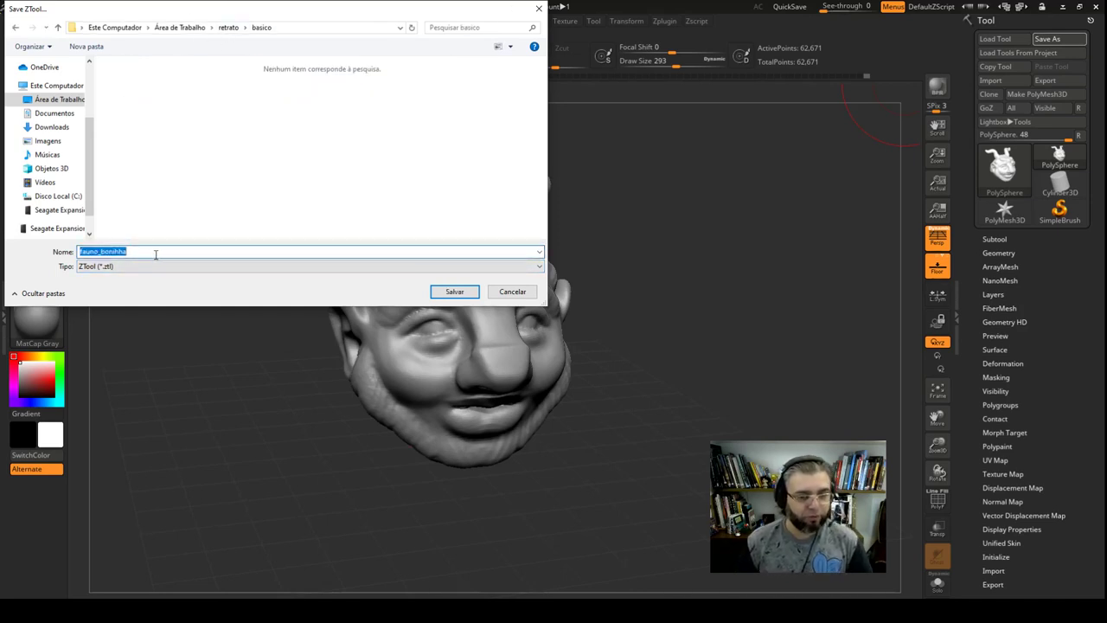
{"action": "left_click", "coordinate": [455, 293]}
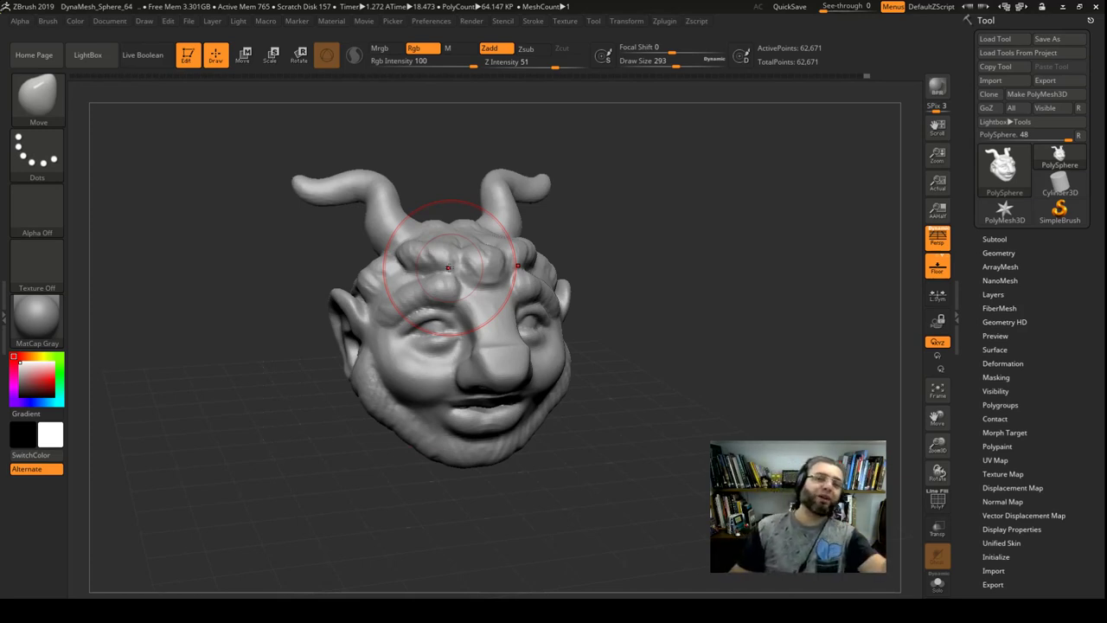
Open and close the LightBox browser, then bring up the Preferences menu.
{"action": "left_click", "coordinate": [90, 57]}
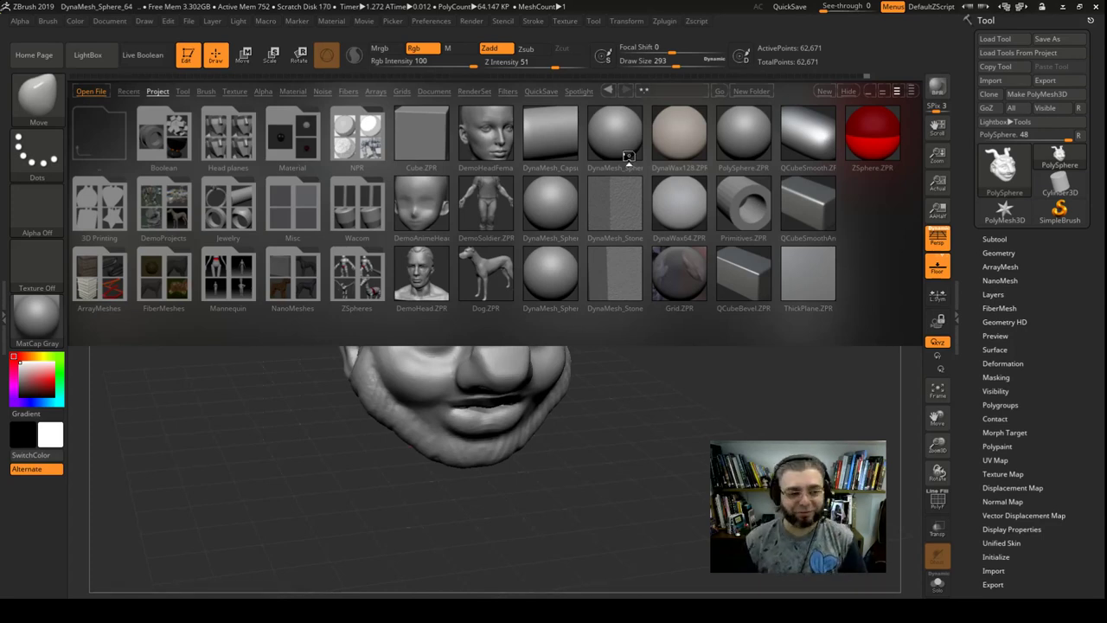
{"action": "left_click", "coordinate": [90, 55]}
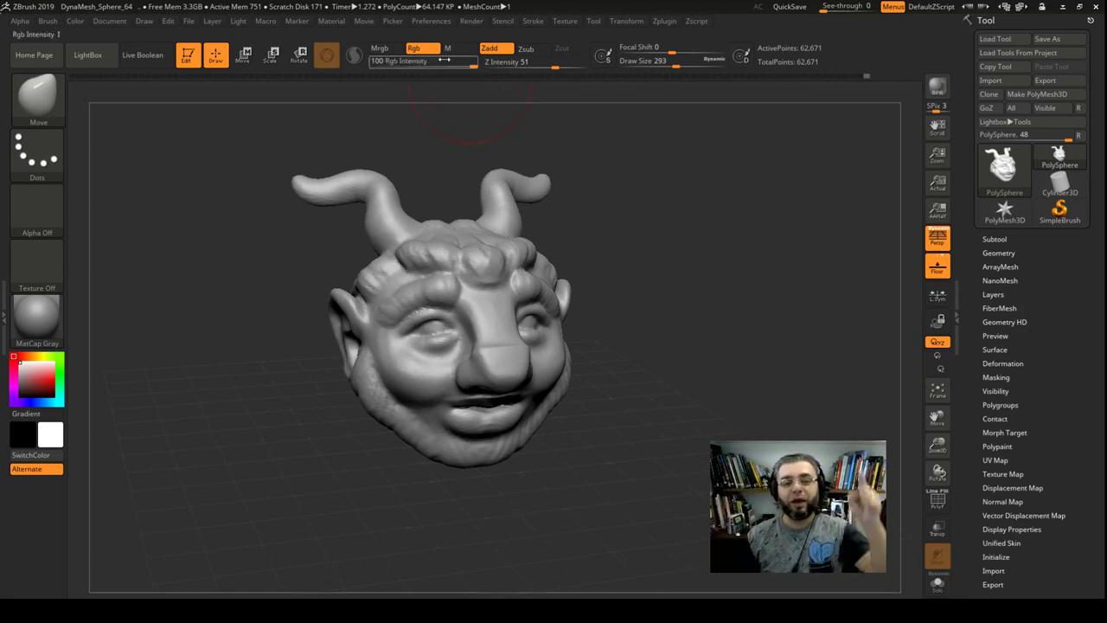
{"action": "left_click", "coordinate": [433, 23]}
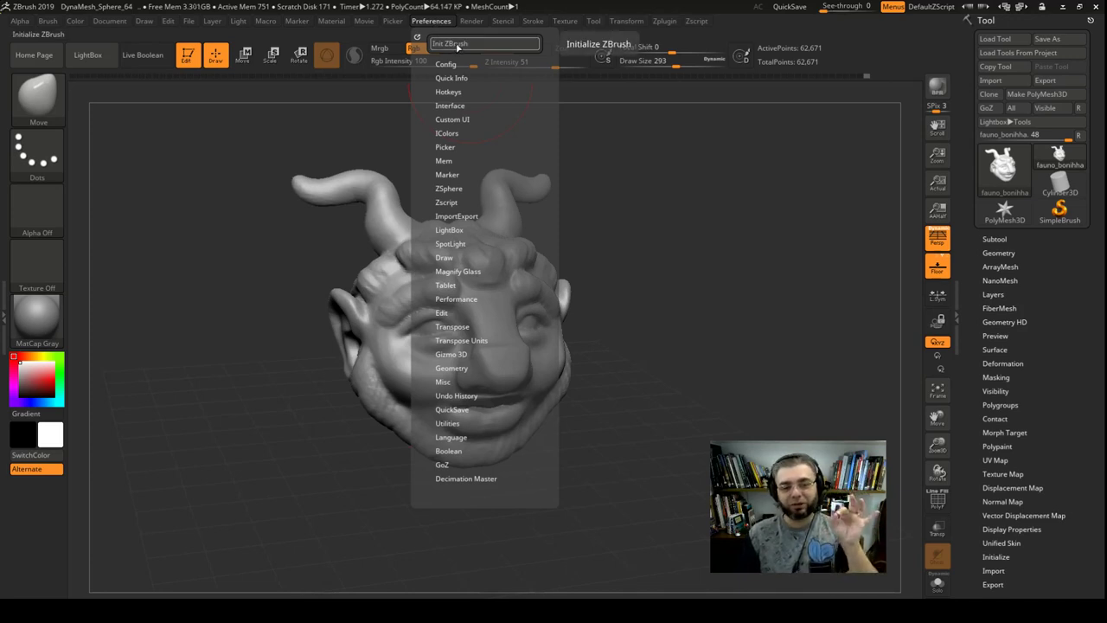
Reinitialize ZBrush with Init ZBrush, confirm with Sim, and close the Preferences menu.
{"action": "left_click", "coordinate": [458, 45]}
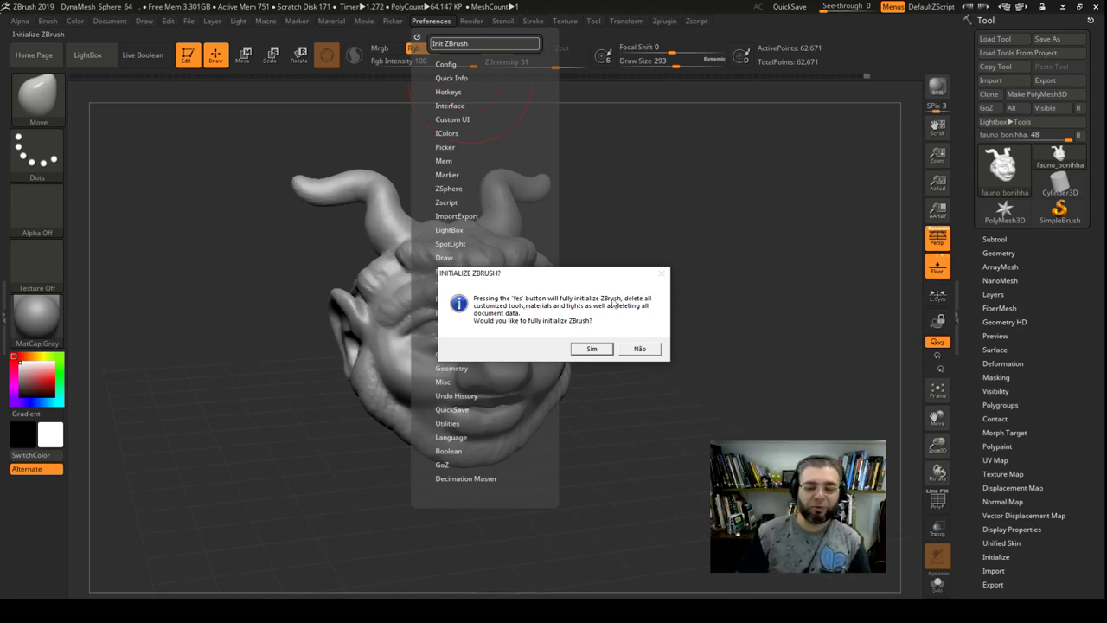
{"action": "left_click", "coordinate": [594, 349]}
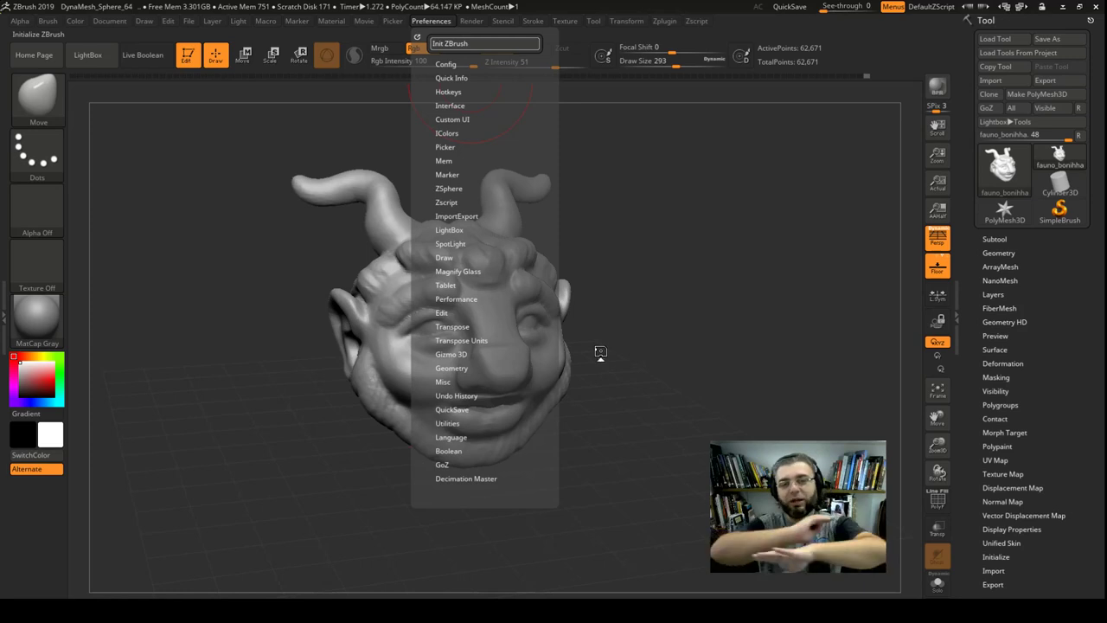
{"action": "key", "text": "Return"}
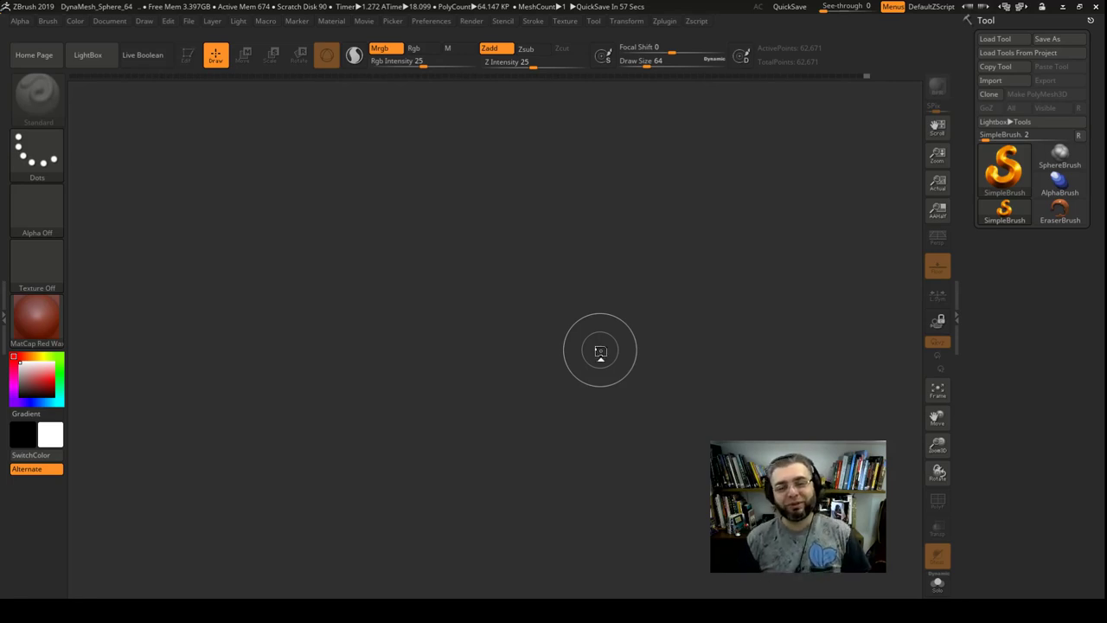
{"action": "left_click", "coordinate": [1004, 39]}
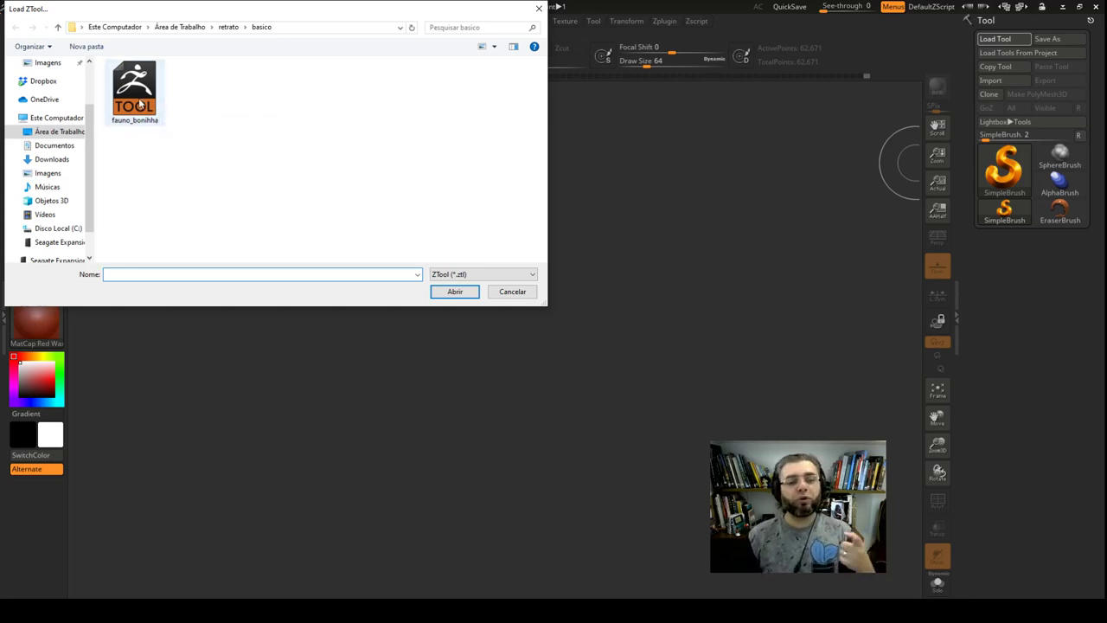
{"action": "left_click", "coordinate": [539, 9]}
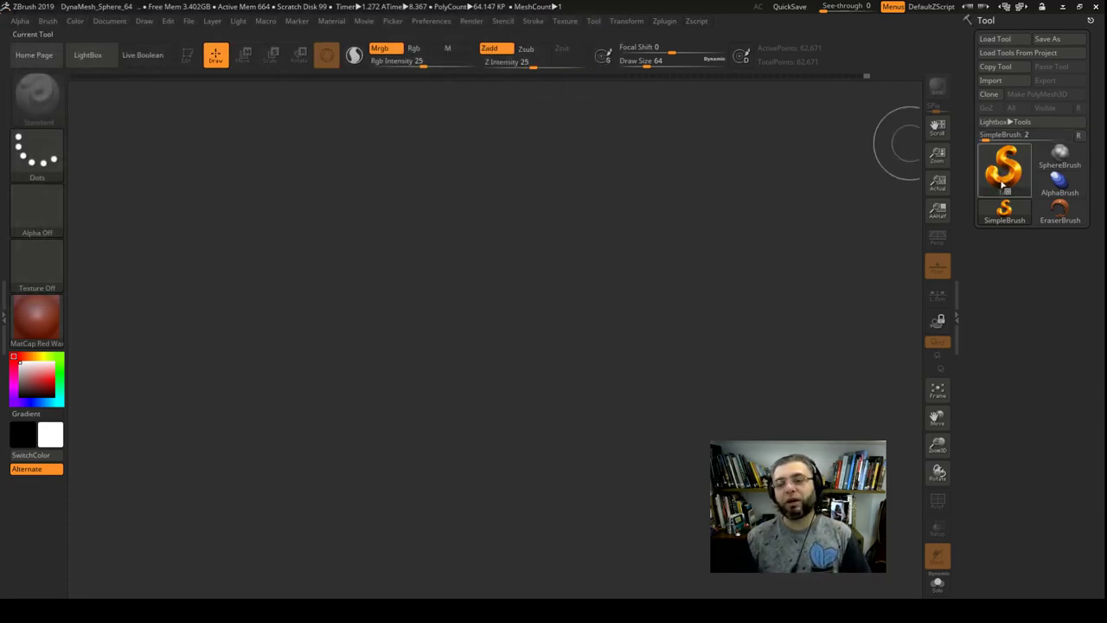
{"action": "left_click", "coordinate": [1006, 172]}
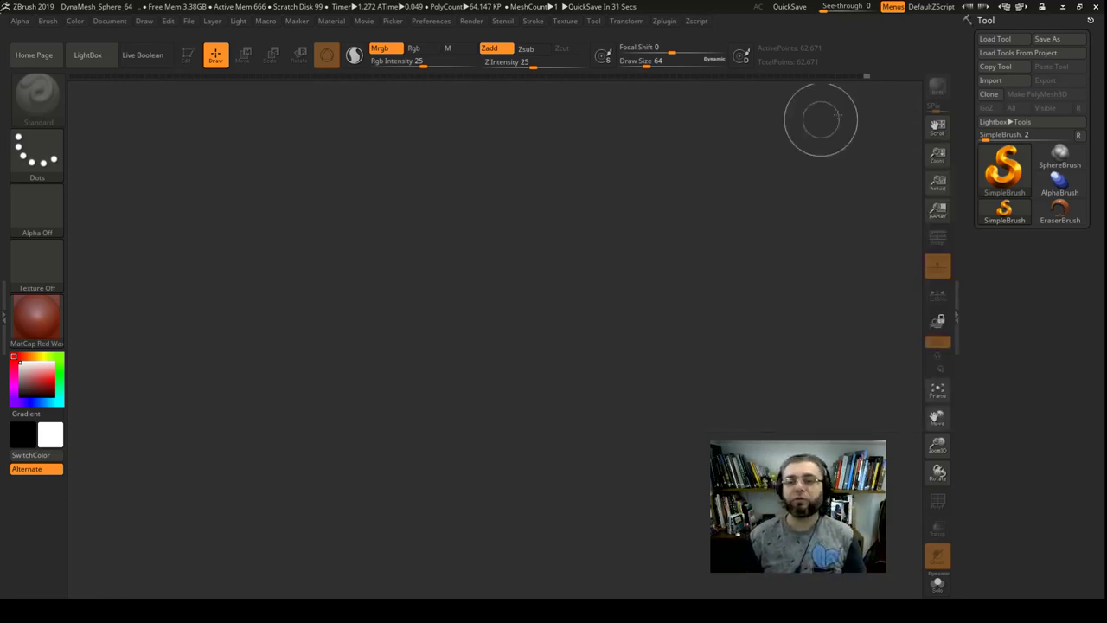
{"action": "left_click", "coordinate": [1005, 39]}
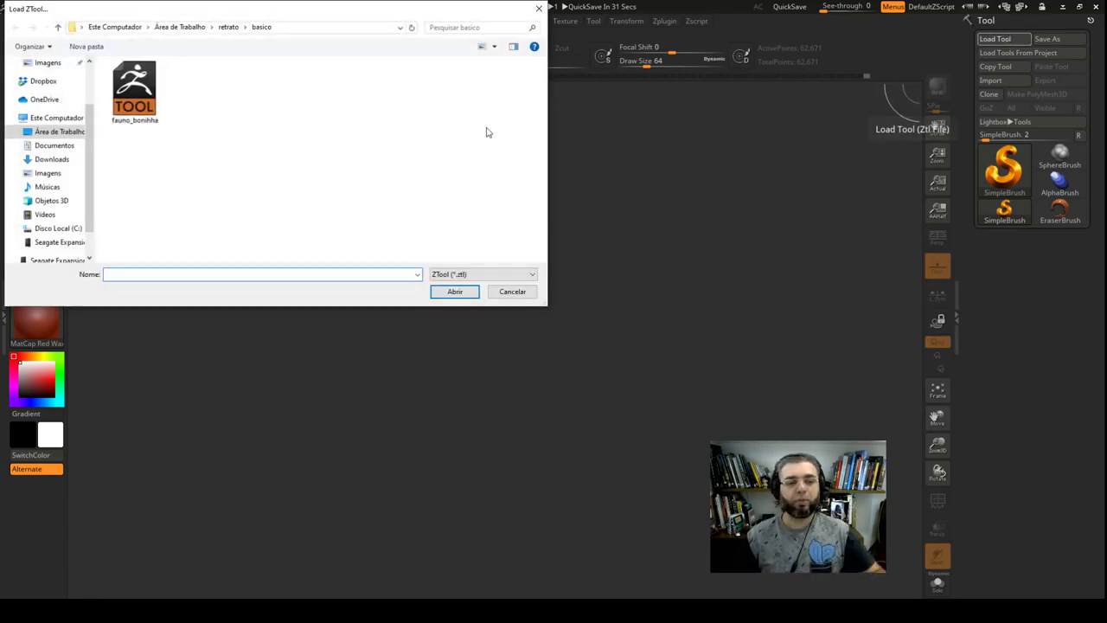
Load the fauno_bonihha ZTool from the Load ZTool dialog and open the Tool picker.
{"action": "left_click", "coordinate": [154, 115]}
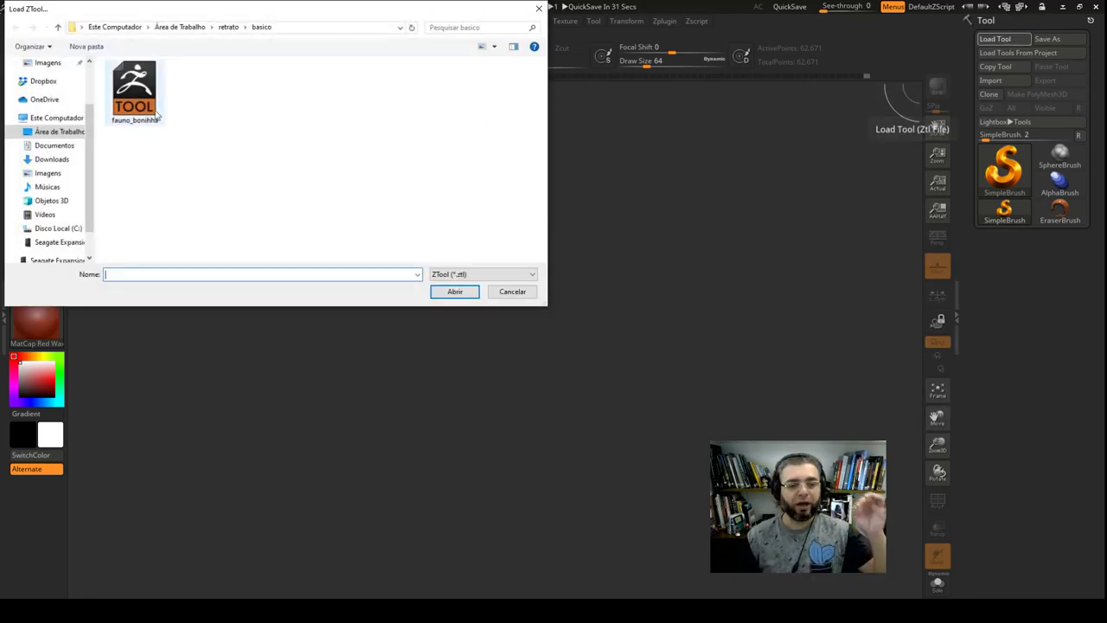
{"action": "left_click", "coordinate": [459, 292]}
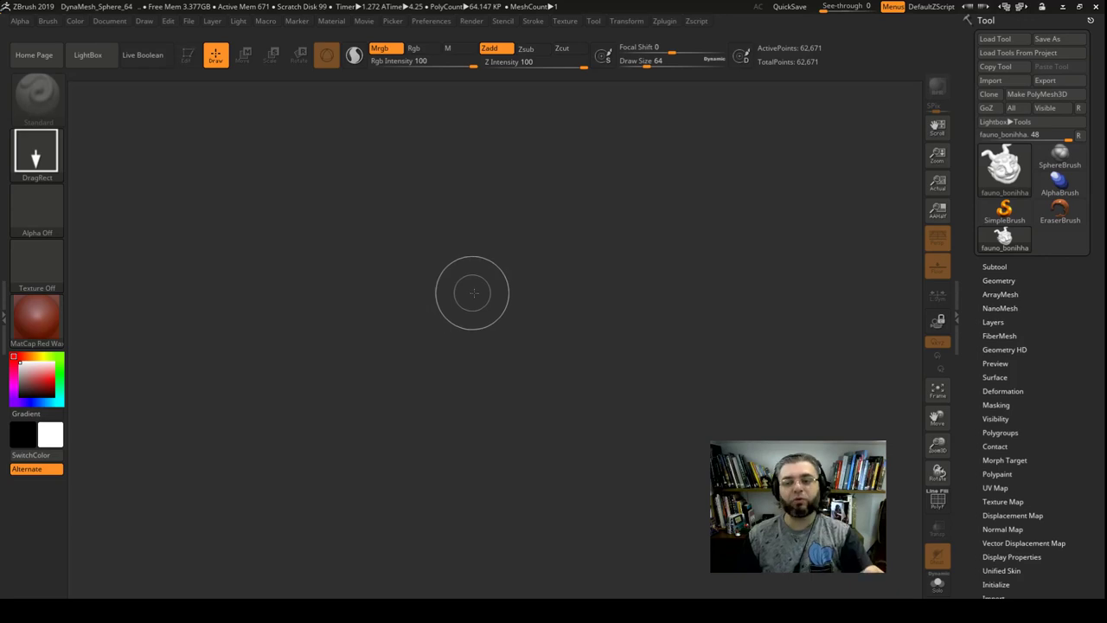
{"action": "left_click", "coordinate": [1001, 173]}
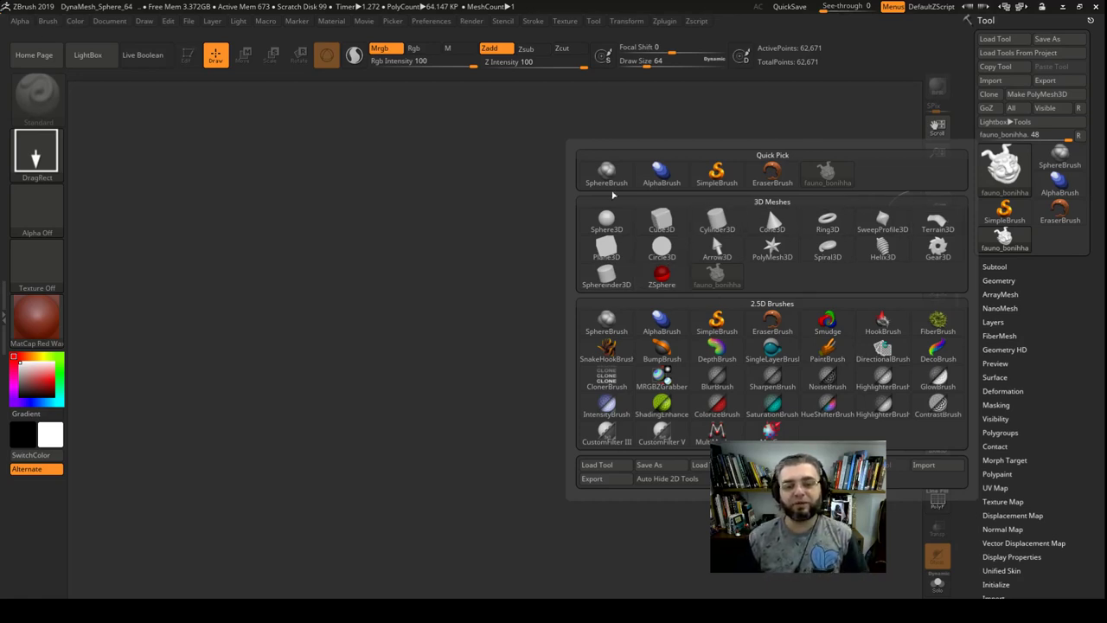
Switch the current tool to Cylinder3D and then to Cube3D from the Tool picker.
{"action": "left_click", "coordinate": [1001, 173]}
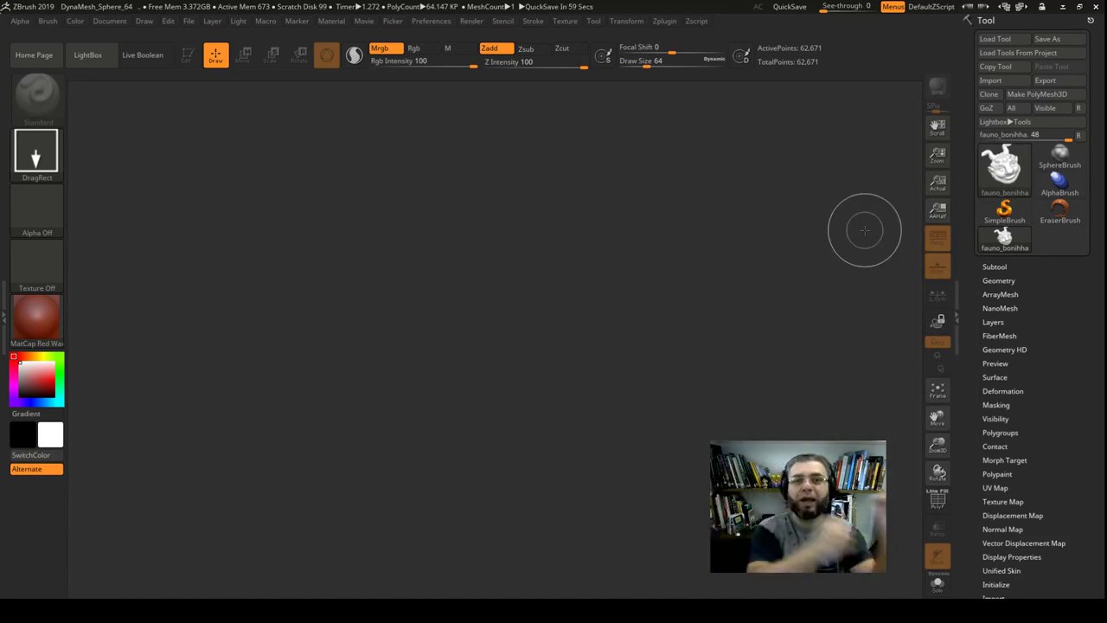
{"action": "left_click", "coordinate": [1001, 169]}
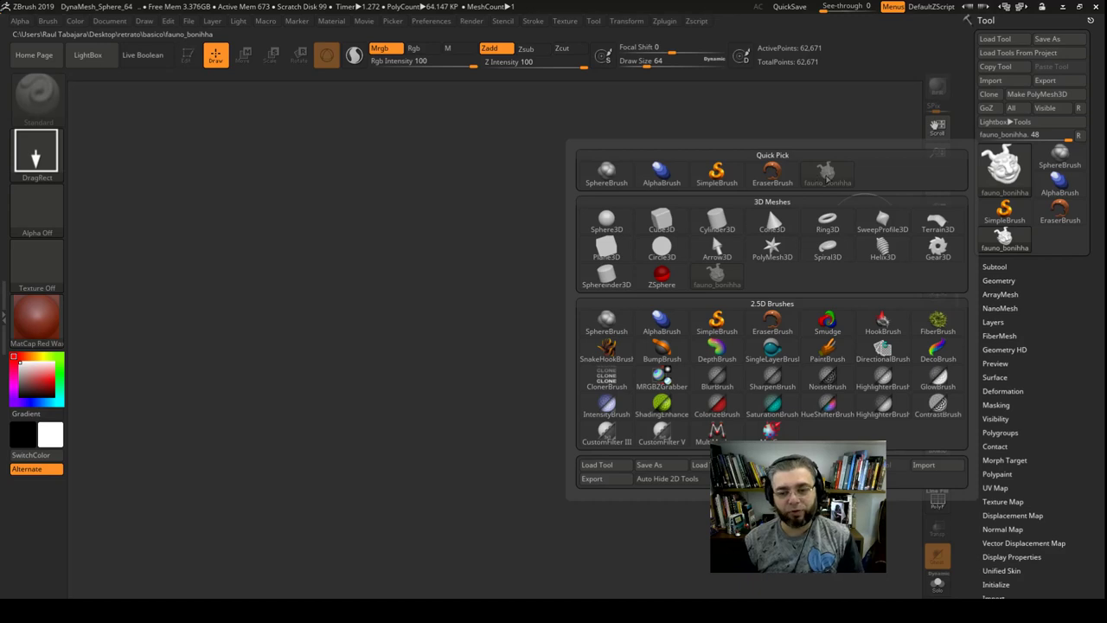
{"action": "left_click", "coordinate": [1011, 173]}
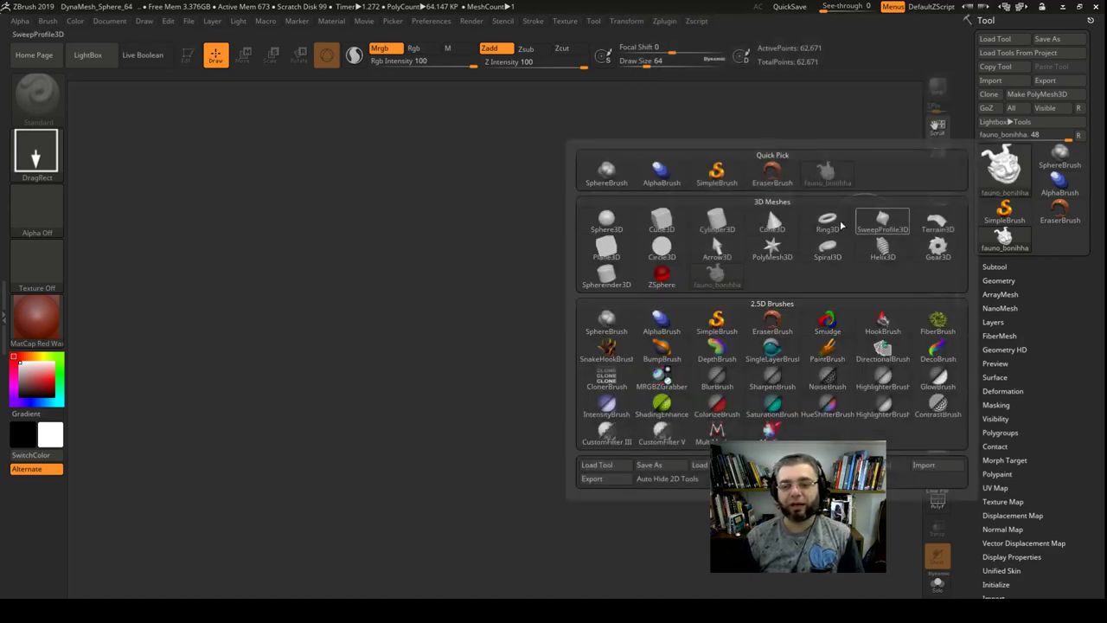
{"action": "left_click", "coordinate": [710, 221]}
{"action": "mouse_move", "coordinate": [1004, 166]}
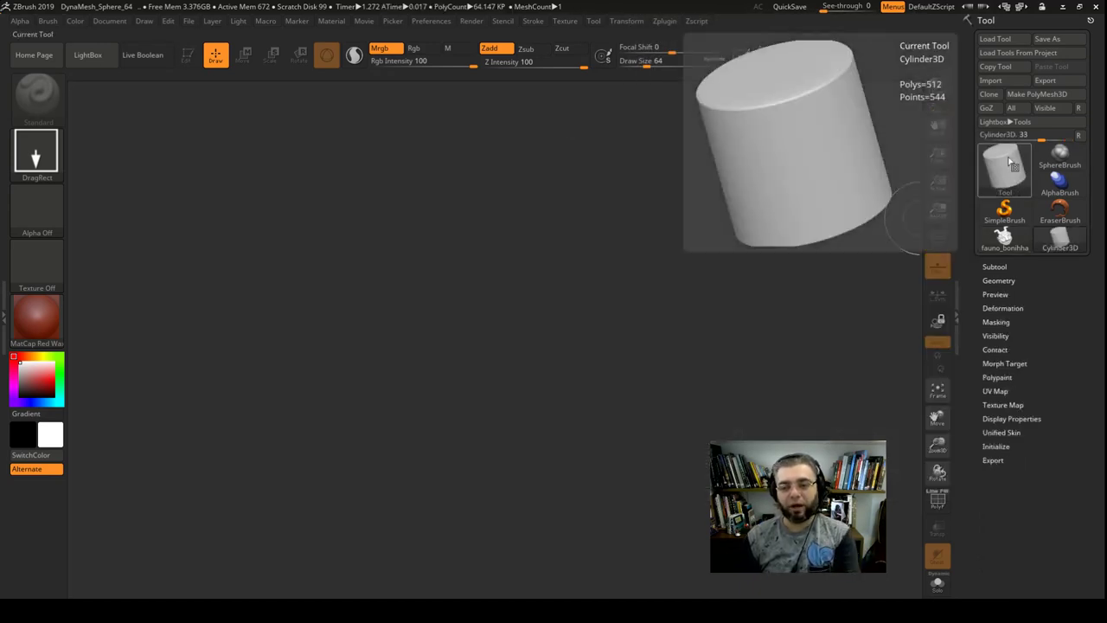
{"action": "left_click", "coordinate": [1006, 171]}
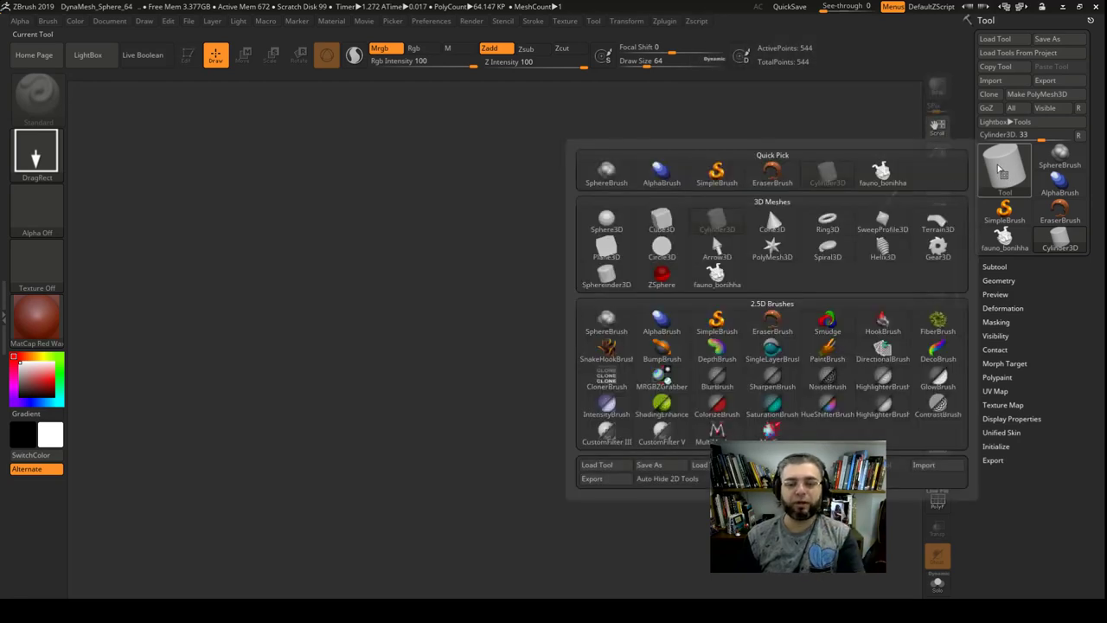
{"action": "left_click", "coordinate": [662, 222]}
Select fauno_bonihha again and drag out the faun head on the empty canvas.
{"action": "left_click", "coordinate": [1013, 167]}
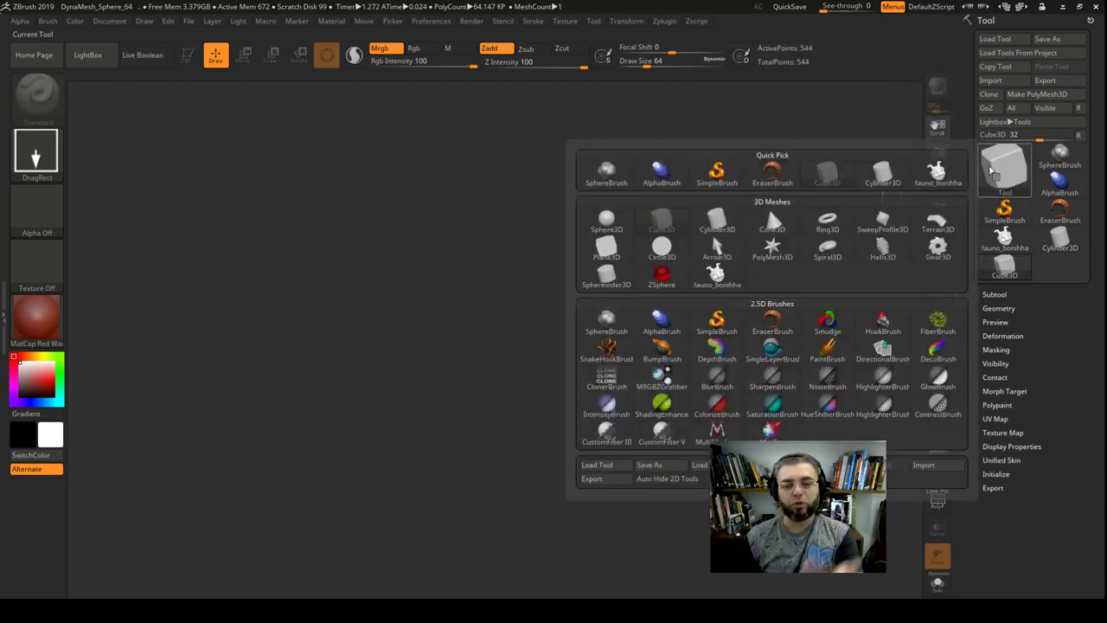
{"action": "left_click", "coordinate": [717, 272]}
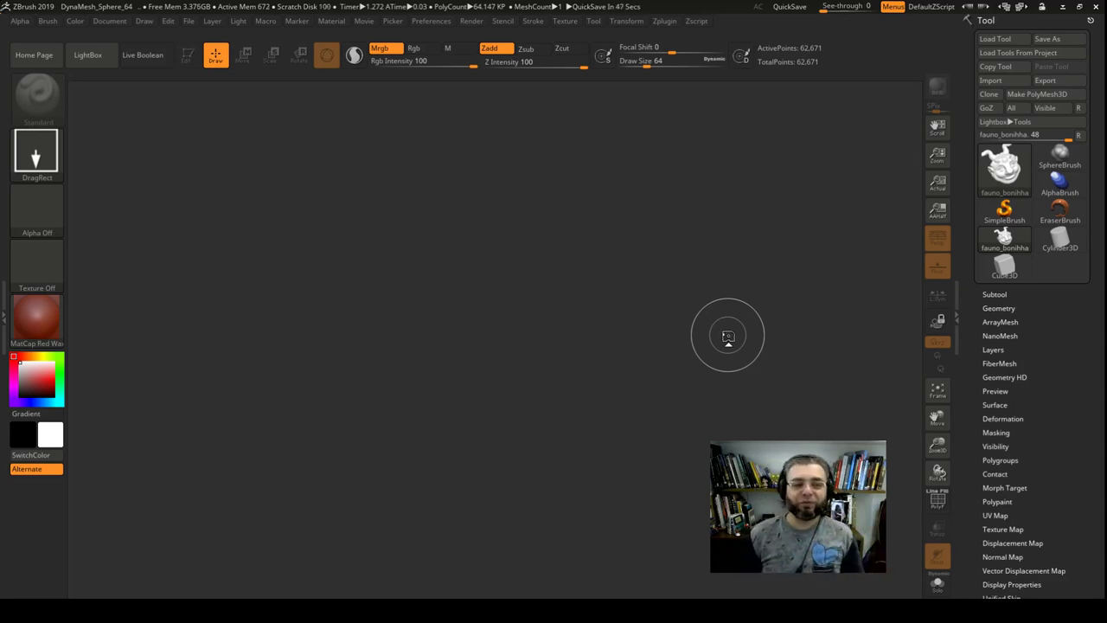
{"action": "left_click_drag", "start_coordinate": [473, 292], "coordinate": [465, 416]}
Stamp rotated faun heads to the right, lower left, below and upper centre of the first.
{"action": "key", "text": "t"}
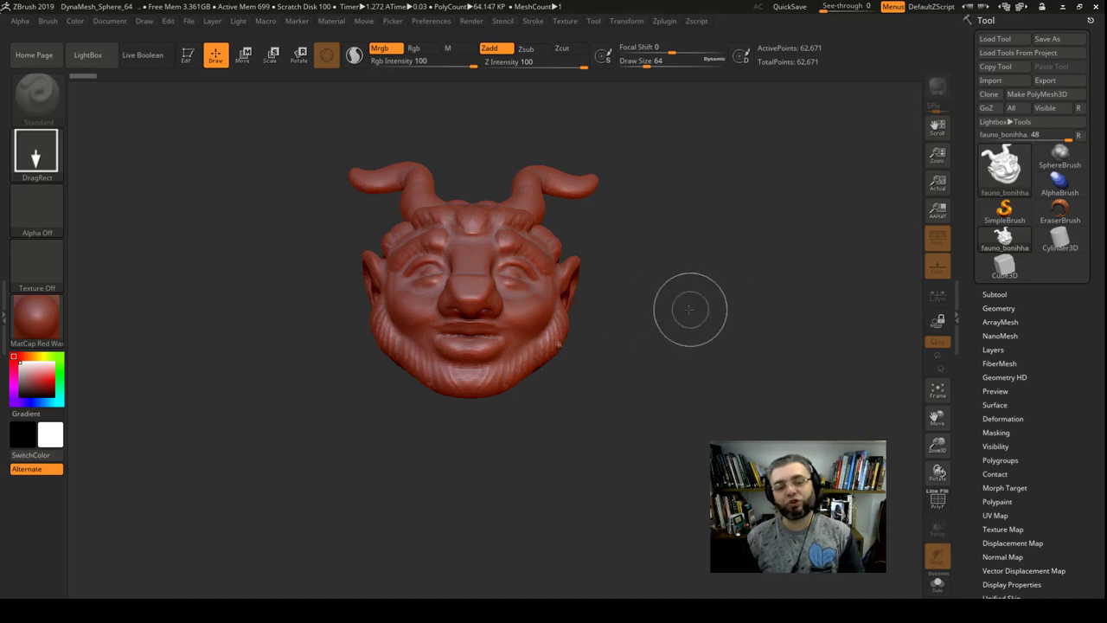
{"action": "mouse_move", "coordinate": [656, 312]}
{"action": "left_mouse_down"}
{"action": "mouse_move", "coordinate": [545, 319]}
{"action": "mouse_move", "coordinate": [532, 346]}
{"action": "left_mouse_up"}
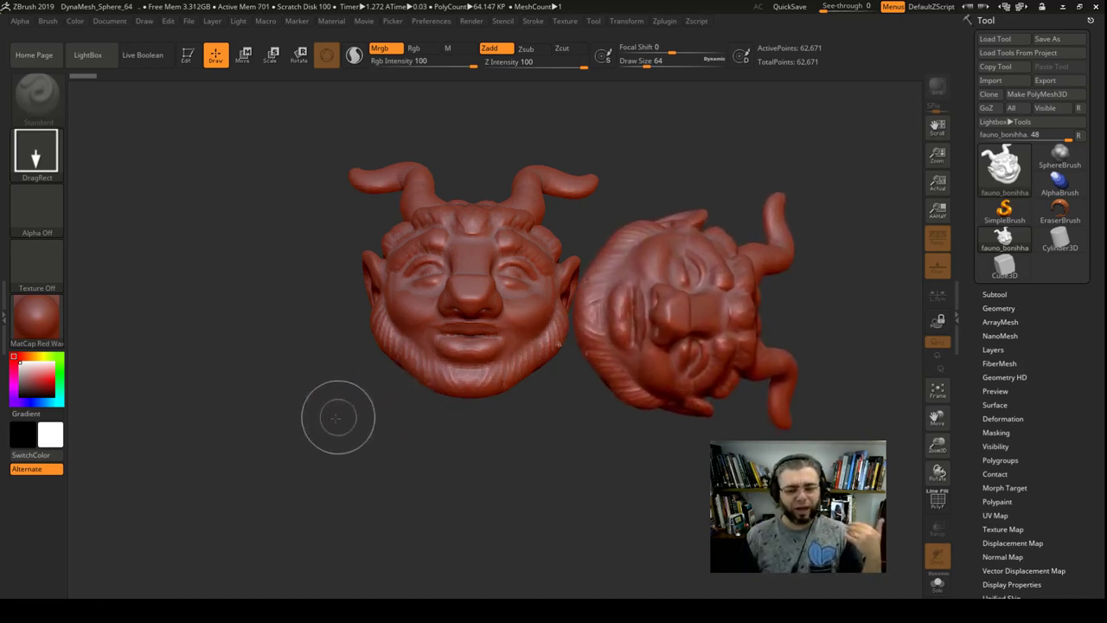
{"action": "mouse_move", "coordinate": [333, 423]}
{"action": "left_mouse_down"}
{"action": "mouse_move", "coordinate": [389, 396]}
{"action": "mouse_move", "coordinate": [441, 408]}
{"action": "mouse_move", "coordinate": [519, 371]}
{"action": "left_mouse_up"}
{"action": "mouse_move", "coordinate": [554, 416]}
{"action": "left_mouse_down"}
{"action": "mouse_move", "coordinate": [597, 407]}
{"action": "mouse_move", "coordinate": [641, 421]}
{"action": "mouse_move", "coordinate": [667, 458]}
{"action": "left_mouse_up"}
{"action": "left_click_drag", "start_coordinate": [616, 316], "coordinate": [640, 285]}
{"action": "left_click_drag", "start_coordinate": [490, 306], "coordinate": [444, 354]}
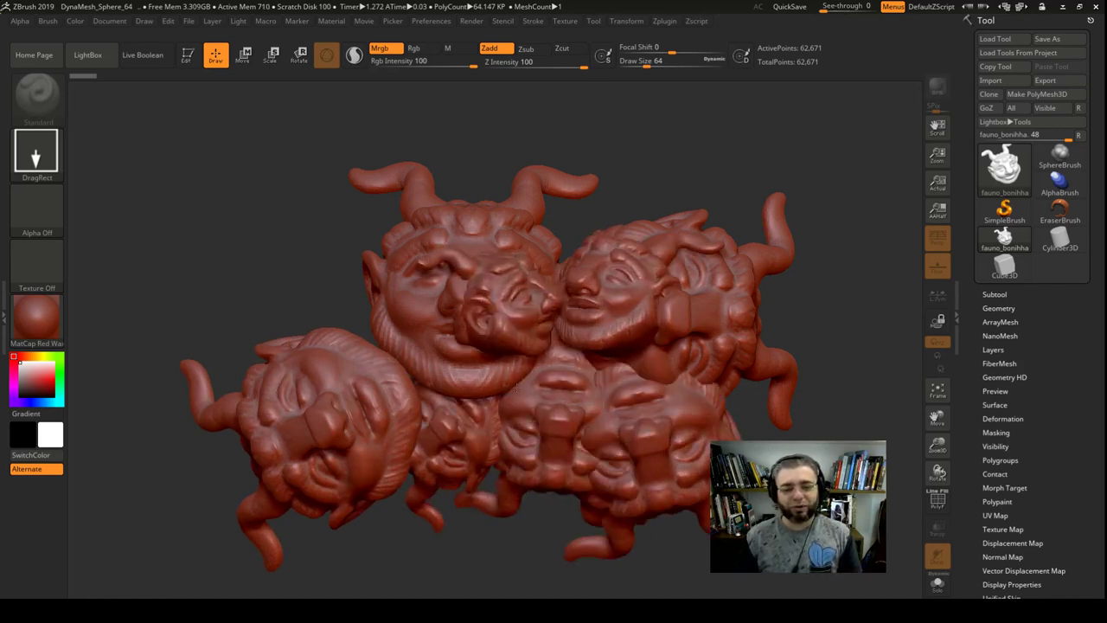
{"action": "left_click_drag", "start_coordinate": [372, 402], "coordinate": [346, 407]}
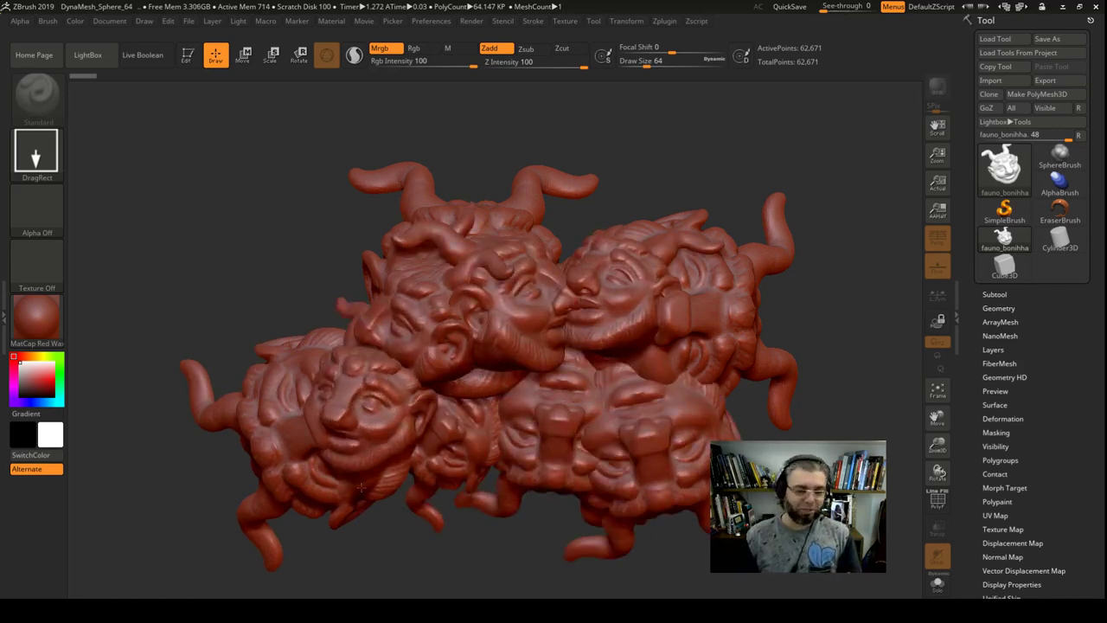
Add more upturned, rounded and horned faun heads at the top, left and centre of the cluster.
{"action": "left_click_drag", "start_coordinate": [346, 406], "coordinate": [406, 450]}
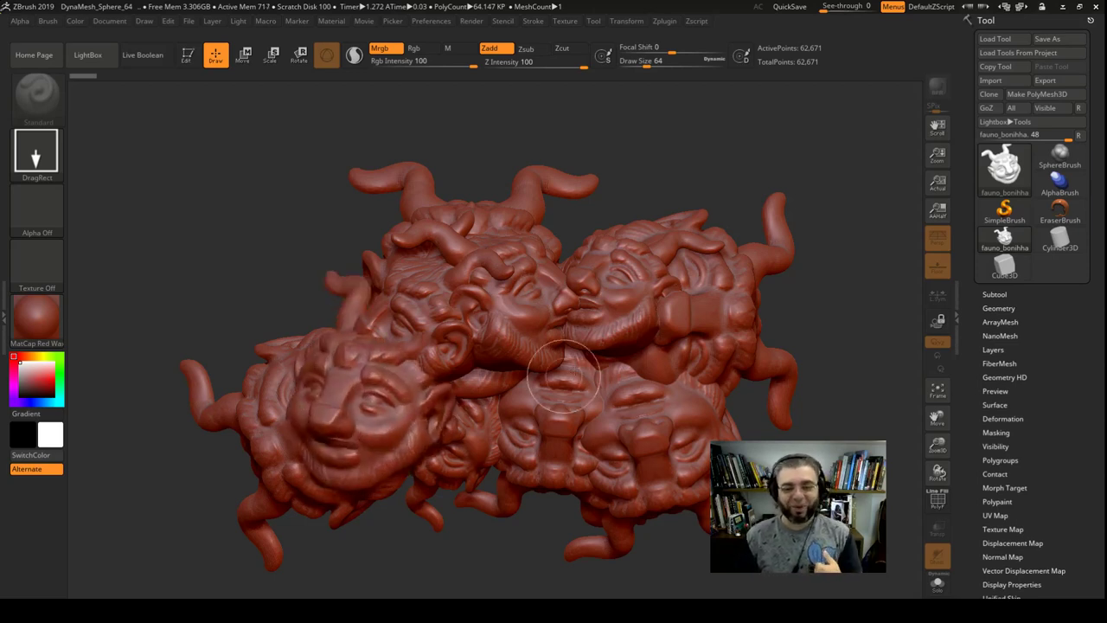
{"action": "left_click_drag", "start_coordinate": [554, 390], "coordinate": [519, 346]}
{"action": "left_click_drag", "start_coordinate": [441, 259], "coordinate": [424, 380]}
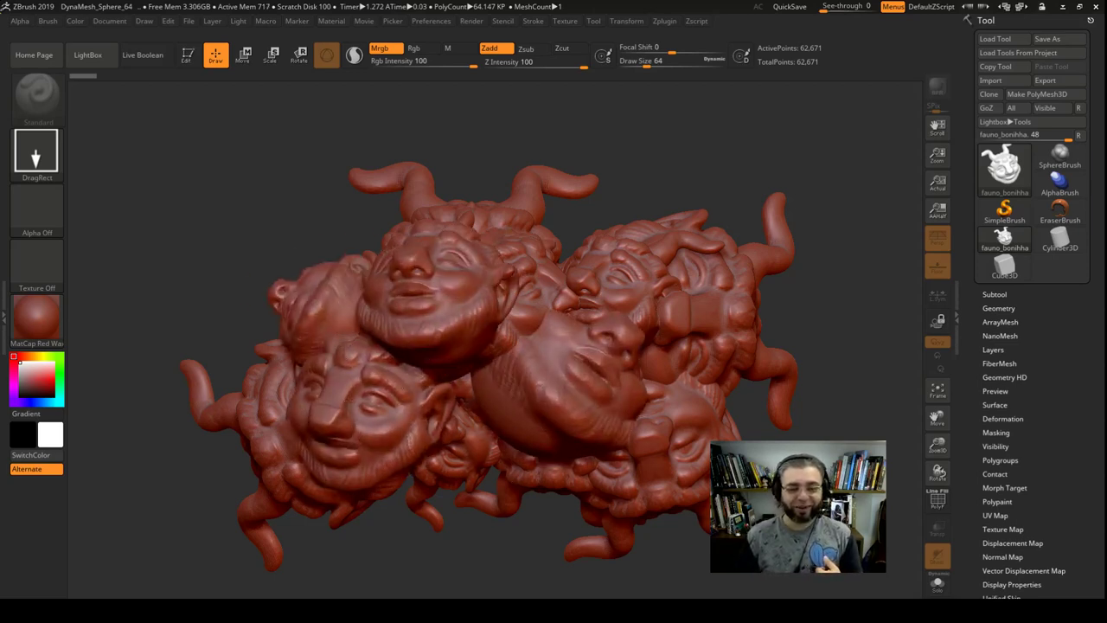
{"action": "mouse_move", "coordinate": [312, 311]}
{"action": "left_mouse_down"}
{"action": "mouse_move", "coordinate": [346, 284]}
{"action": "mouse_move", "coordinate": [320, 259]}
{"action": "left_mouse_up"}
{"action": "left_click_drag", "start_coordinate": [430, 299], "coordinate": [467, 259]}
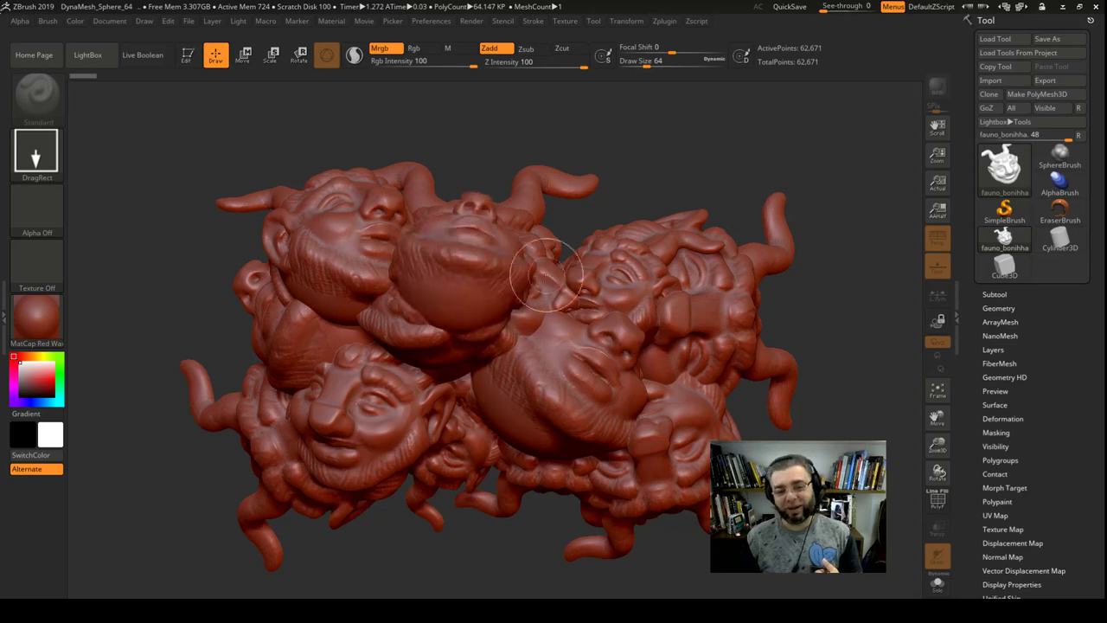
{"action": "mouse_move", "coordinate": [546, 278]}
{"action": "left_mouse_down"}
{"action": "mouse_move", "coordinate": [588, 298]}
{"action": "mouse_move", "coordinate": [610, 357]}
{"action": "left_mouse_up"}
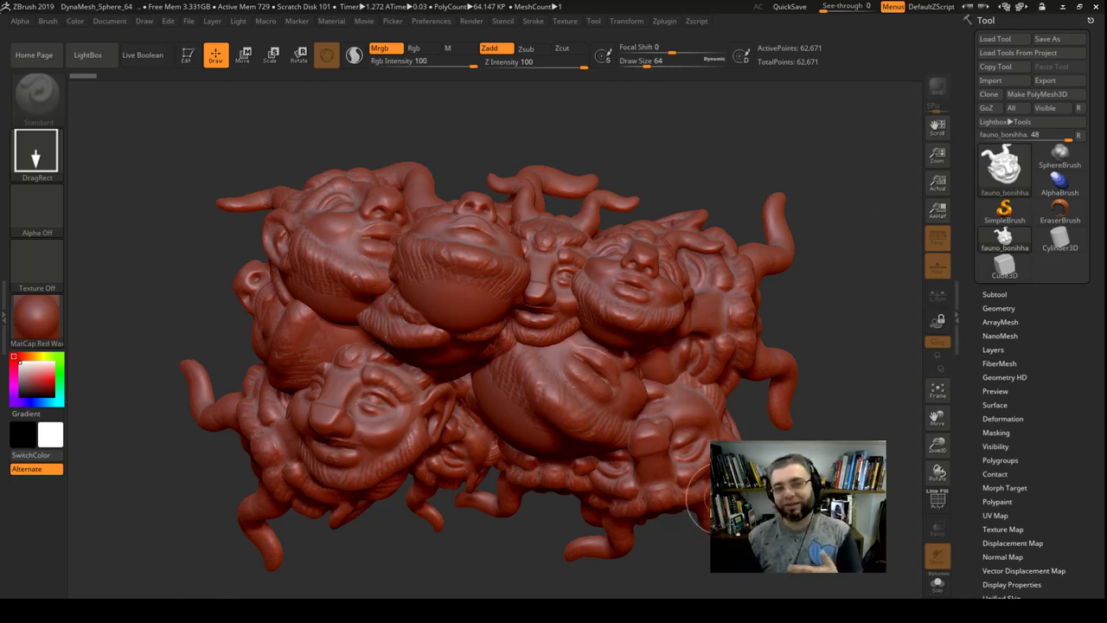
{"action": "mouse_move", "coordinate": [594, 351]}
{"action": "left_mouse_down"}
{"action": "mouse_move", "coordinate": [554, 332]}
{"action": "mouse_move", "coordinate": [538, 393]}
{"action": "left_mouse_up"}
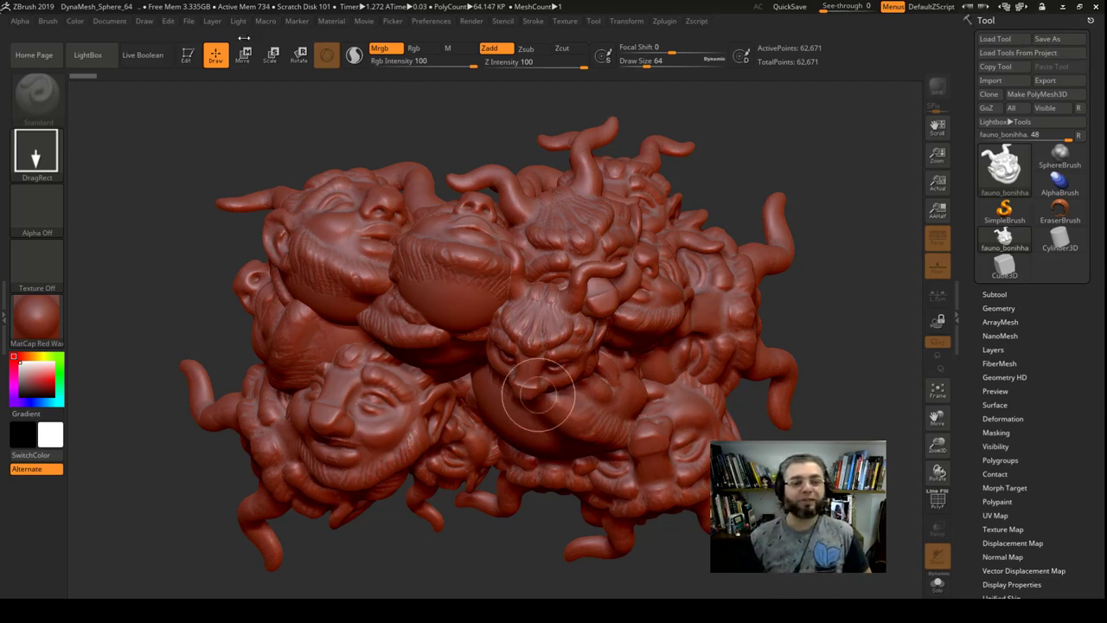
{"action": "left_click", "coordinate": [117, 24]}
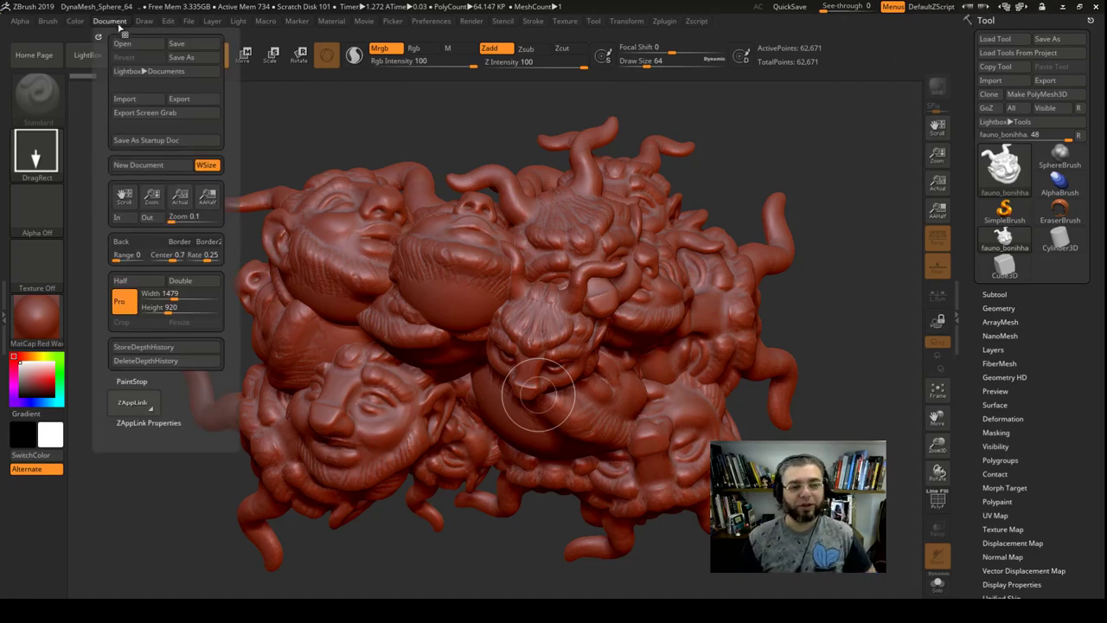
{"action": "left_click", "coordinate": [180, 100]}
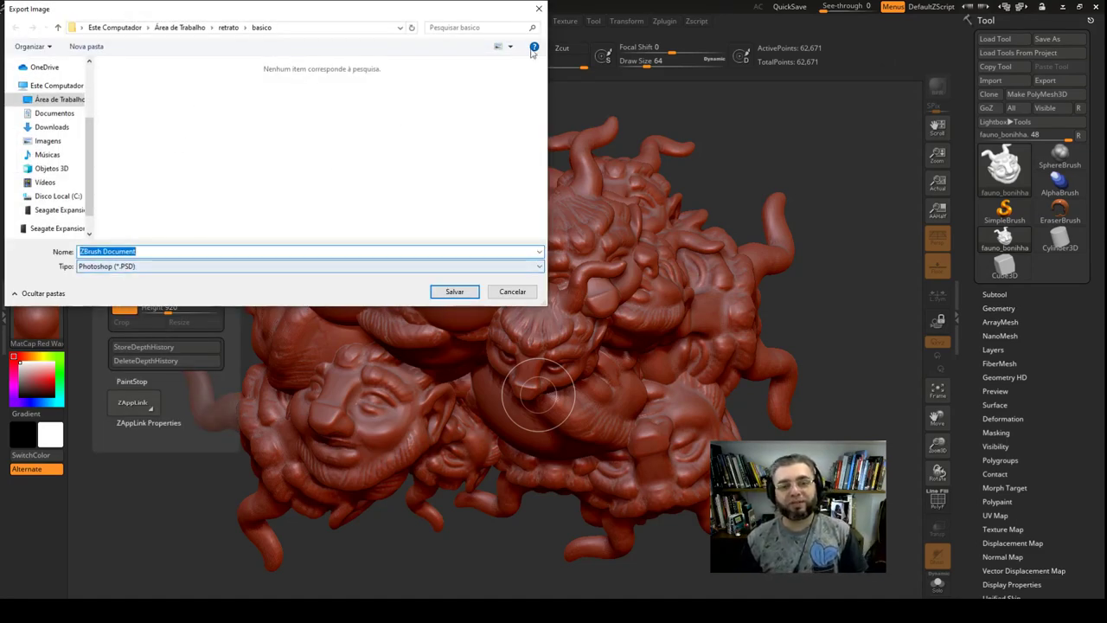
{"action": "left_click", "coordinate": [539, 8]}
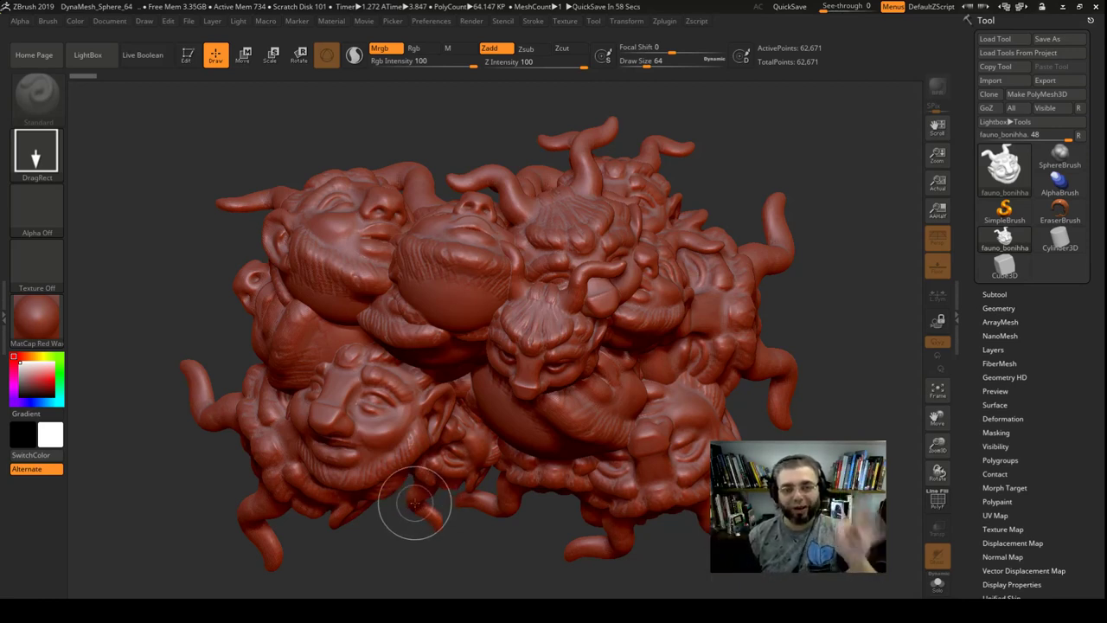
Clear the canvas with Ctrl+N, stamp five heads, clear again, and draw one centred faun head.
{"action": "key", "text": "ctrl+n"}
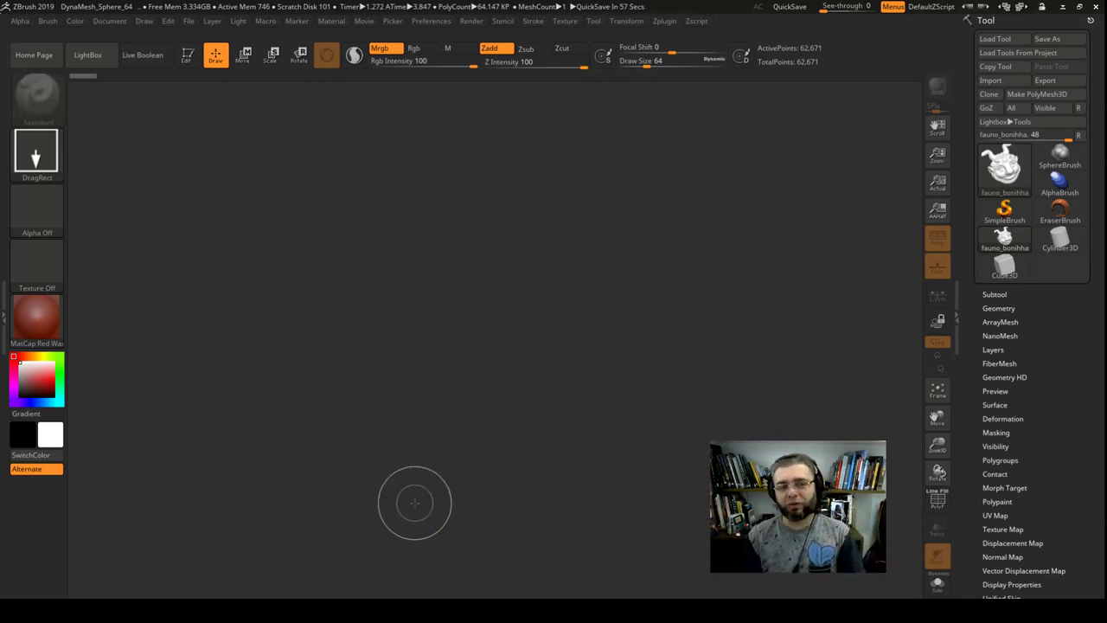
{"action": "left_click_drag", "start_coordinate": [459, 263], "coordinate": [430, 389]}
{"action": "left_click_drag", "start_coordinate": [509, 310], "coordinate": [571, 377]}
{"action": "mouse_move", "coordinate": [640, 362]}
{"action": "left_mouse_down"}
{"action": "mouse_move", "coordinate": [526, 461]}
{"action": "mouse_move", "coordinate": [519, 506]}
{"action": "left_mouse_up"}
{"action": "left_click_drag", "start_coordinate": [449, 445], "coordinate": [437, 501]}
{"action": "left_click_drag", "start_coordinate": [324, 389], "coordinate": [309, 519]}
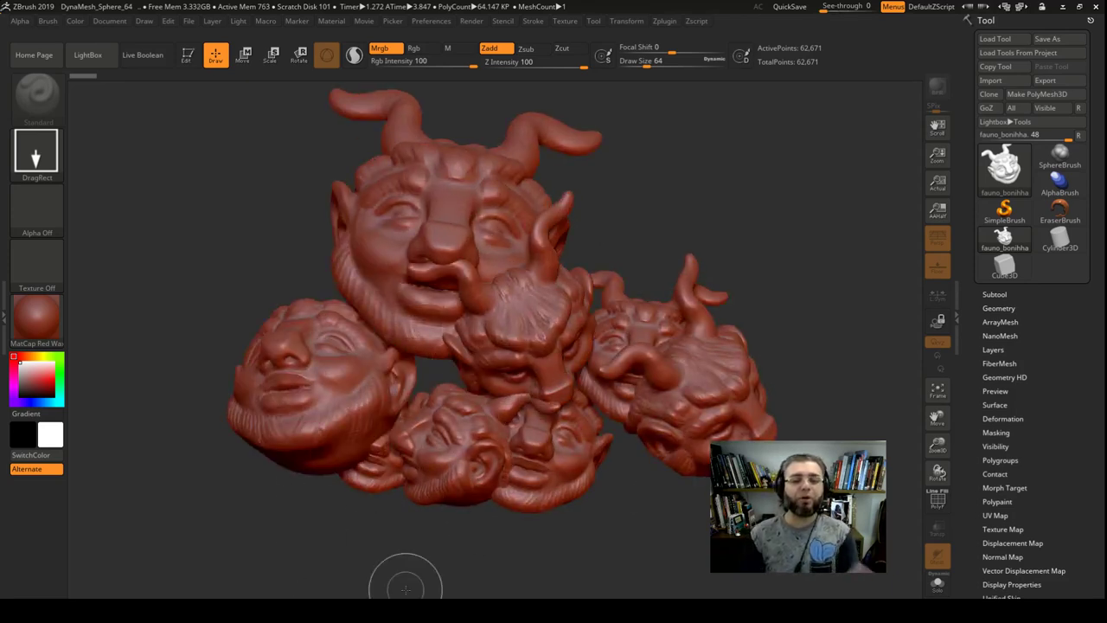
{"action": "key", "text": "ctrl+n"}
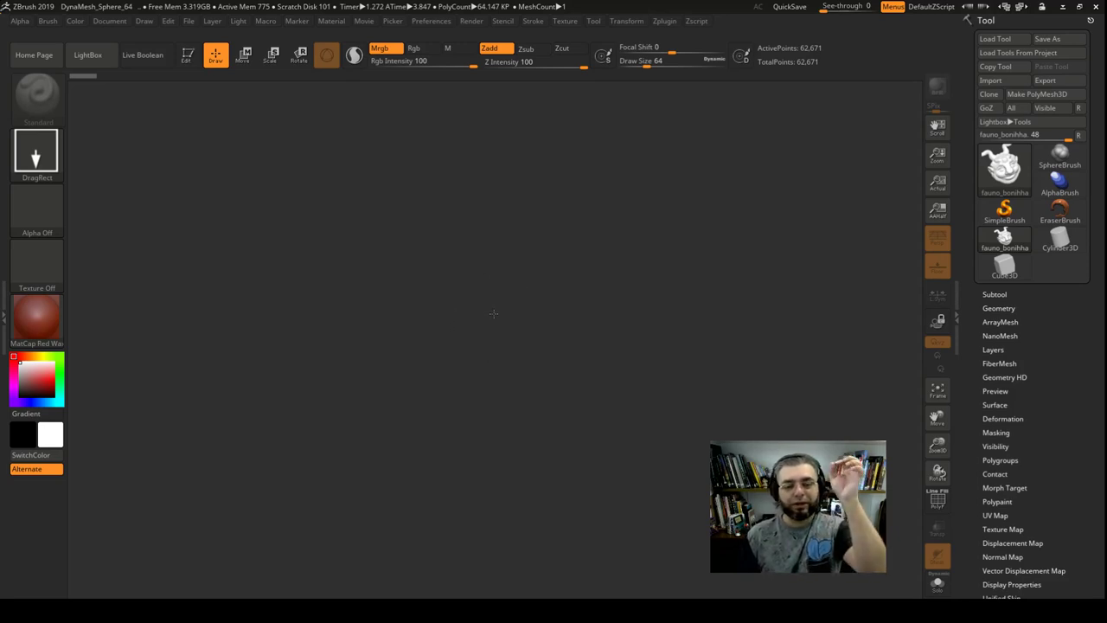
{"action": "left_click_drag", "start_coordinate": [495, 310], "coordinate": [510, 456]}
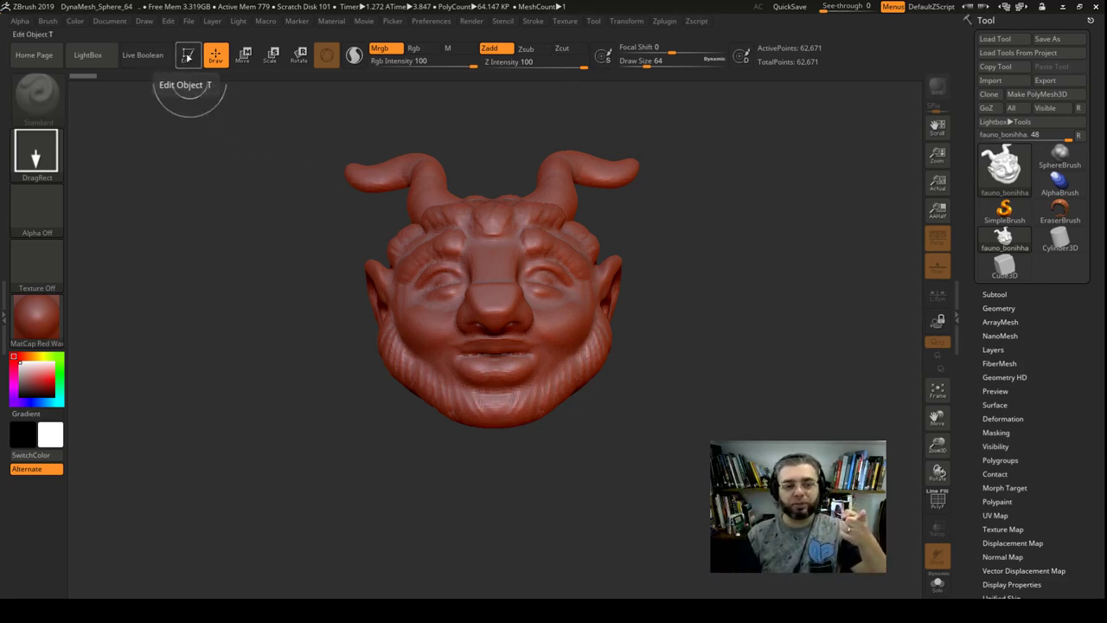
Switch the faun head into Edit mode and orbit it to a three-quarter view.
{"action": "left_click", "coordinate": [187, 55]}
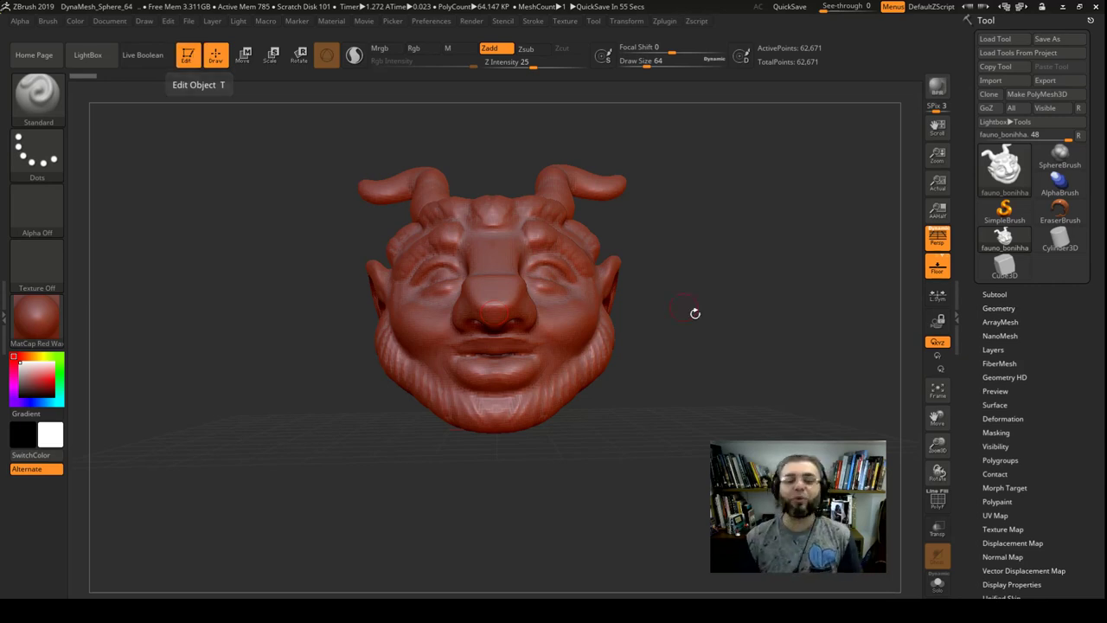
{"action": "mouse_move", "coordinate": [695, 311]}
{"action": "left_mouse_down"}
{"action": "mouse_move", "coordinate": [701, 372]}
{"action": "mouse_move", "coordinate": [664, 334]}
{"action": "left_mouse_up"}
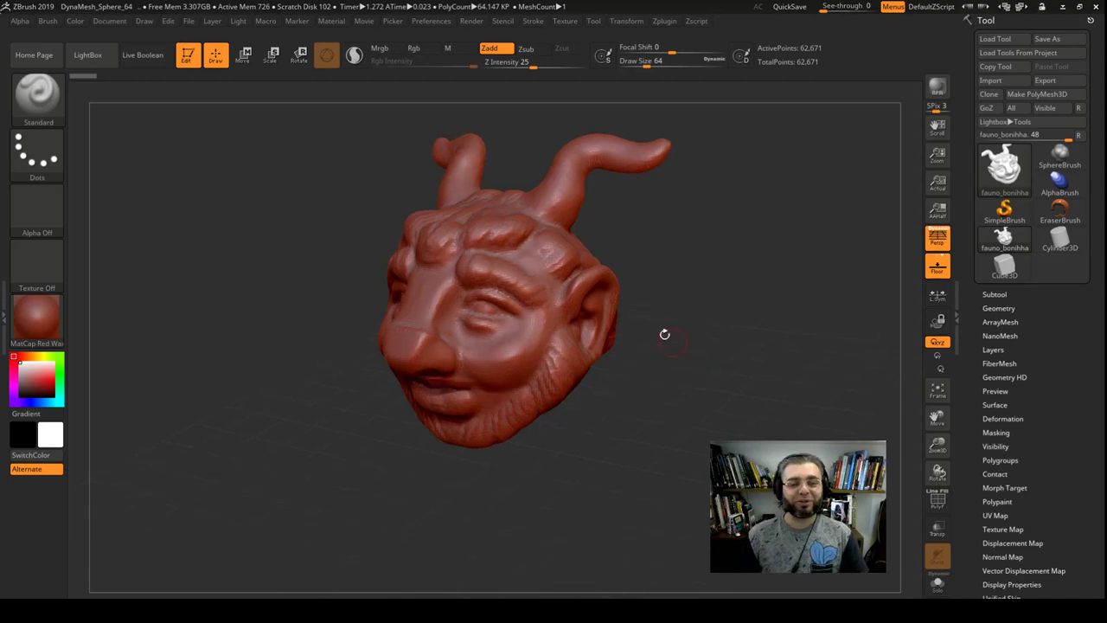
Reinitialize ZBrush to its default settings with Init ZBrush, confirming with Sim.
{"action": "left_click", "coordinate": [438, 22]}
{"action": "left_click", "coordinate": [454, 44]}
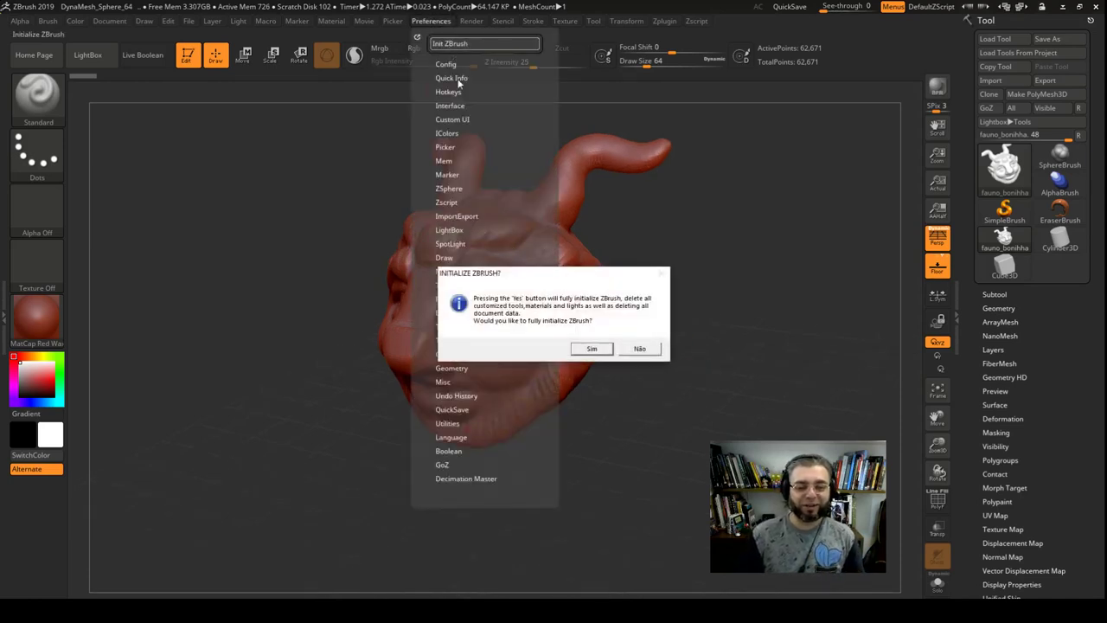
{"action": "left_click", "coordinate": [595, 352]}
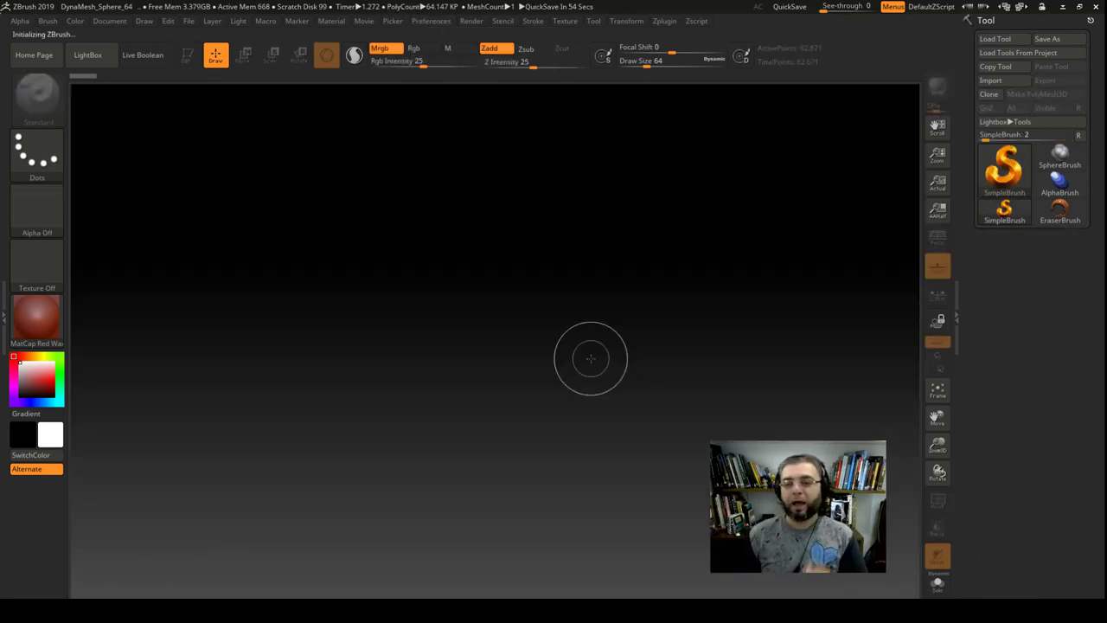
Reload the fauno_bonihha ZTool from the basico folder as the active tool.
{"action": "left_click", "coordinate": [995, 39]}
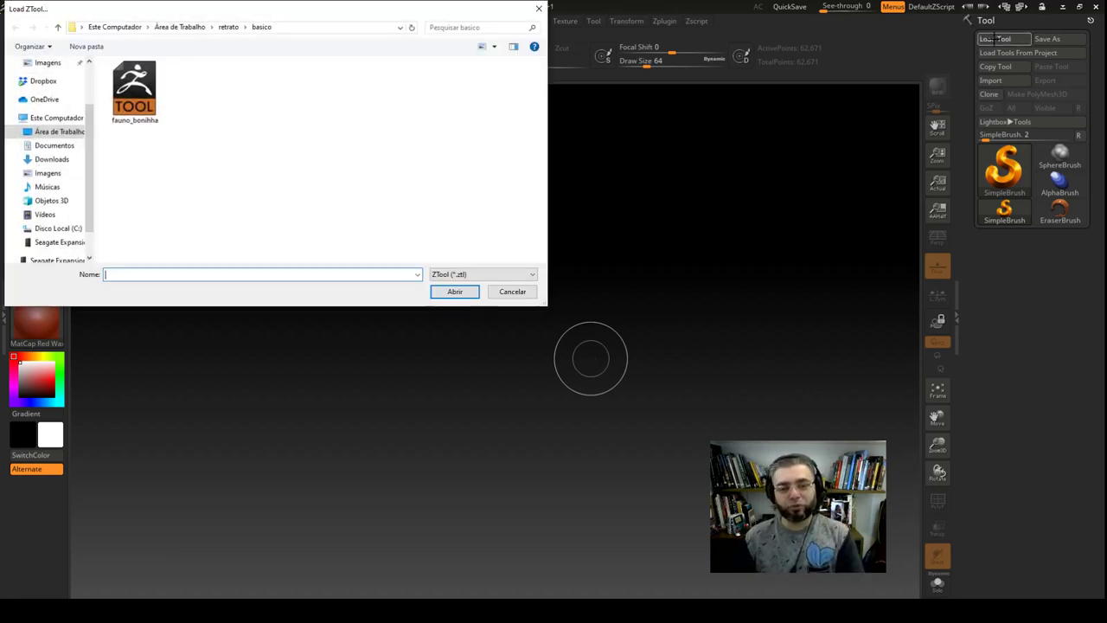
{"action": "left_click", "coordinate": [134, 91]}
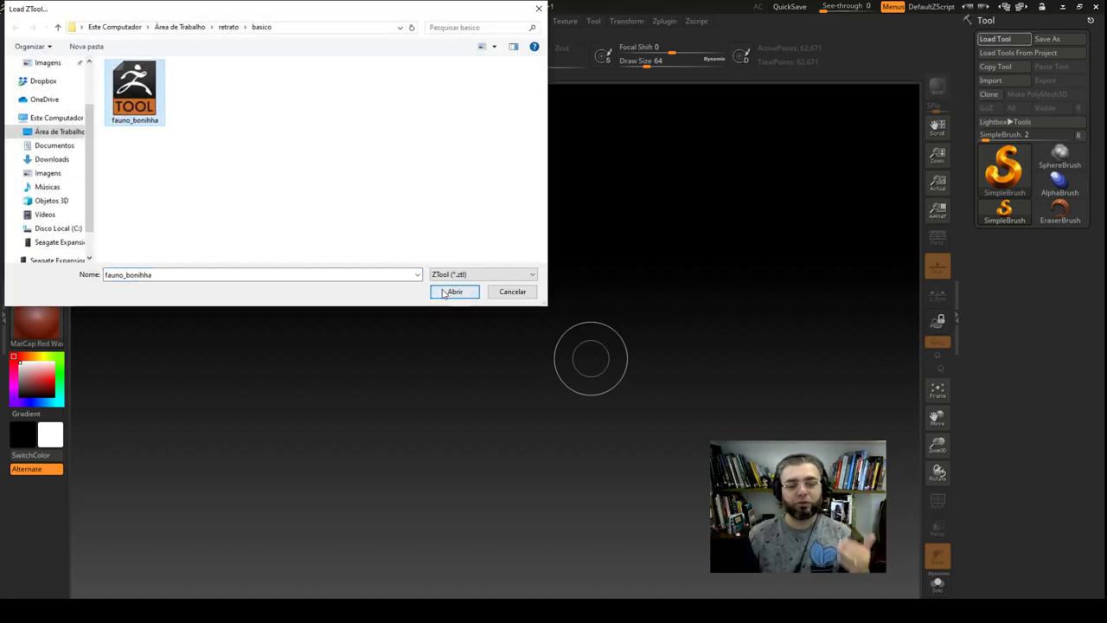
{"action": "left_click", "coordinate": [444, 294]}
{"action": "left_click", "coordinate": [1004, 164]}
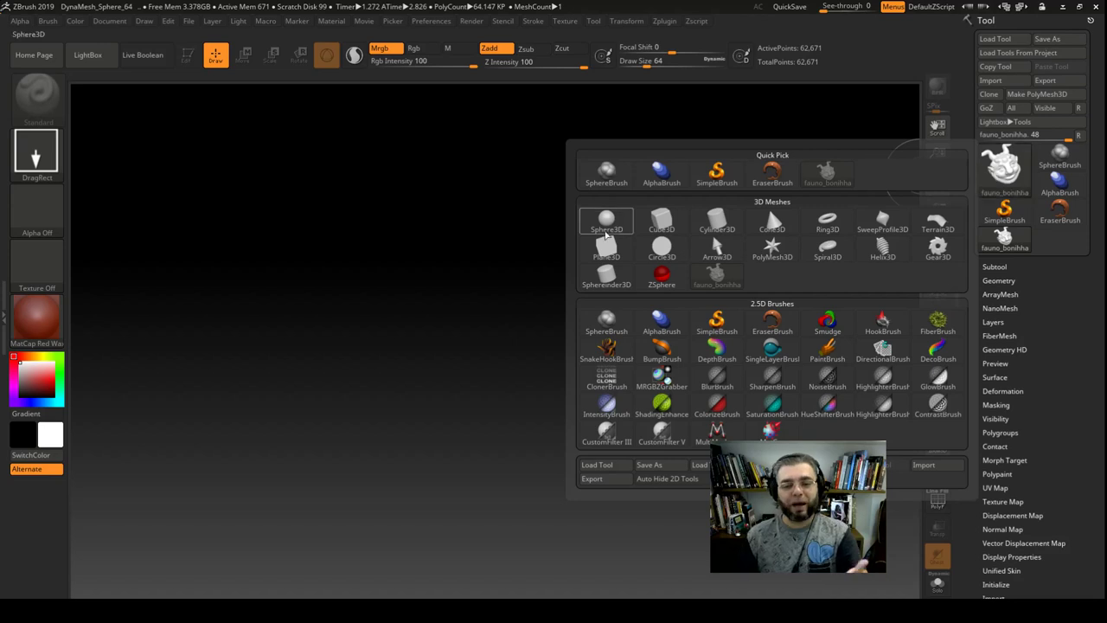
{"action": "mouse_move", "coordinate": [938, 249]}
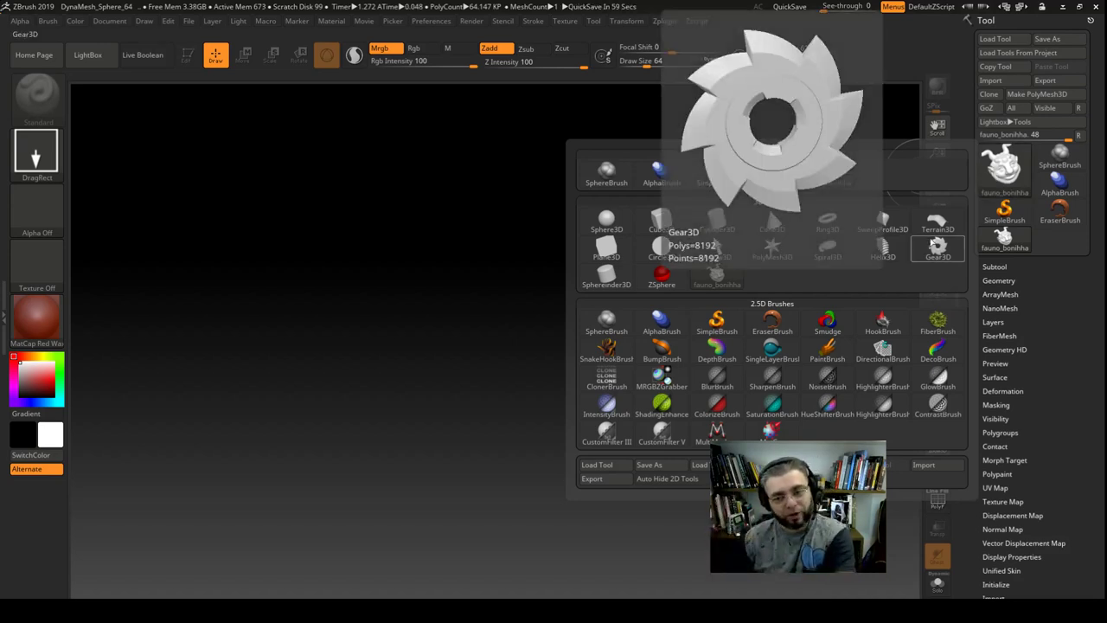
Drag a Sphere3D primitive onto the empty canvas and switch it into Edit mode.
{"action": "left_click", "coordinate": [1003, 164]}
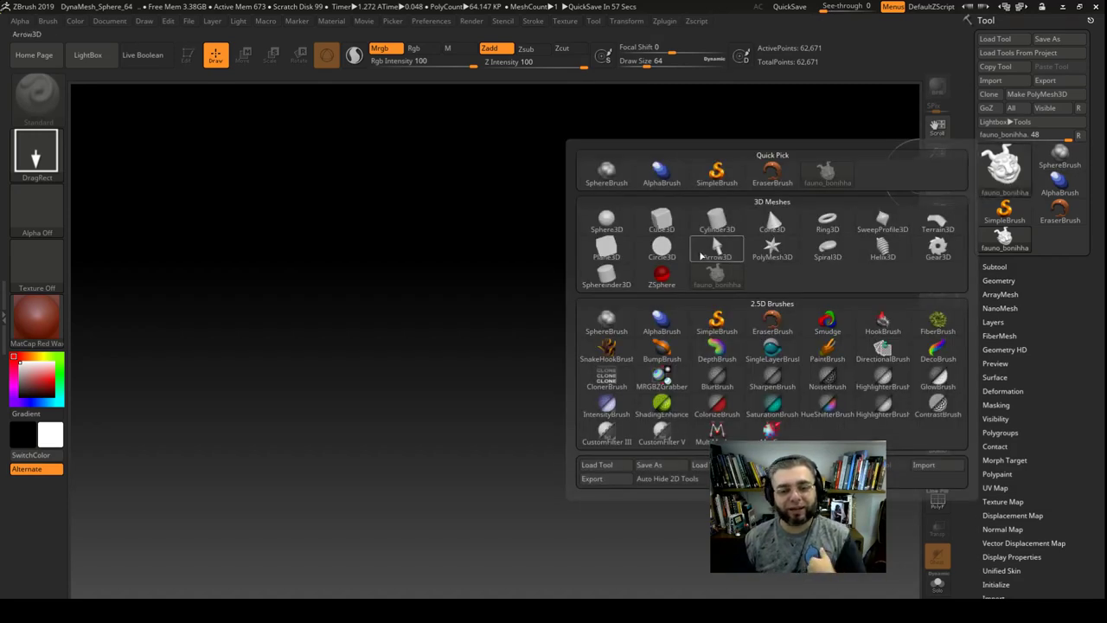
{"action": "left_click", "coordinate": [606, 219]}
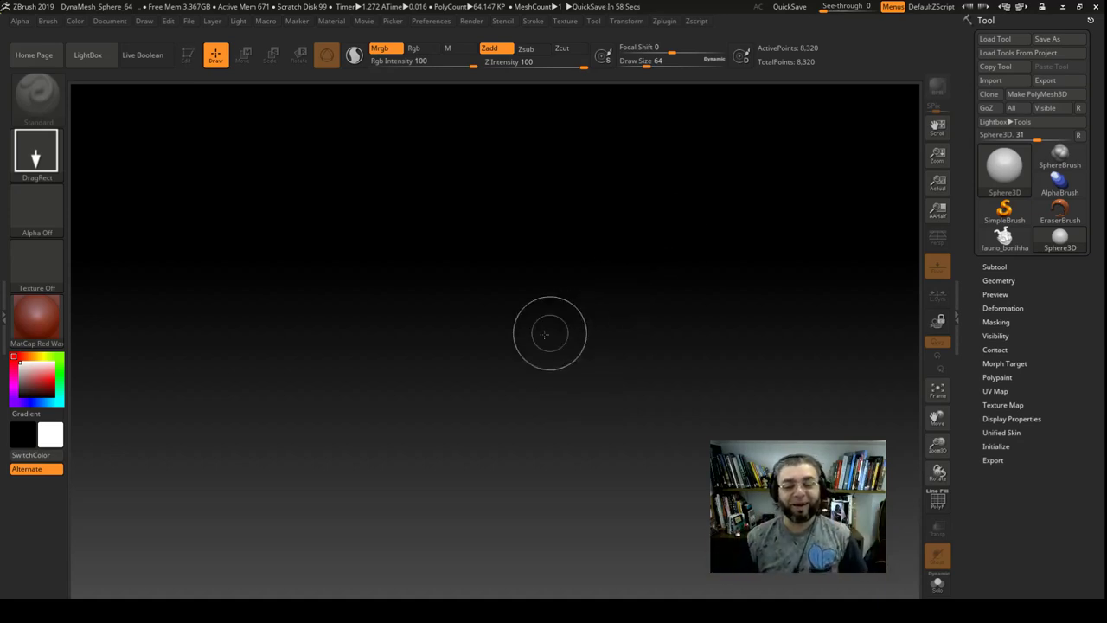
{"action": "left_click_drag", "start_coordinate": [485, 316], "coordinate": [502, 506]}
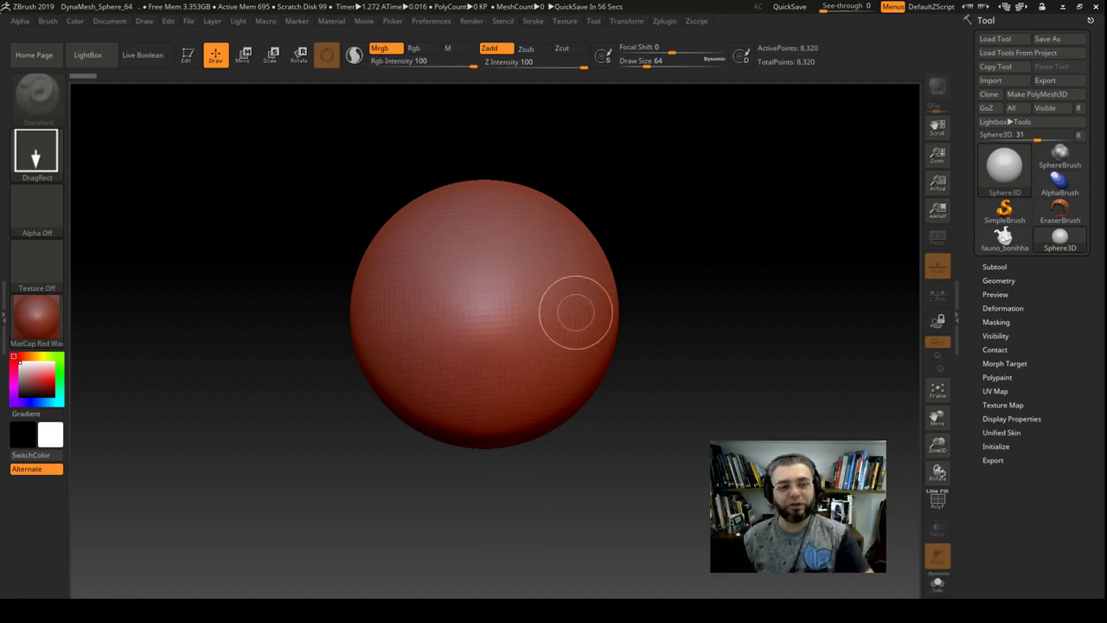
{"action": "left_click", "coordinate": [187, 61]}
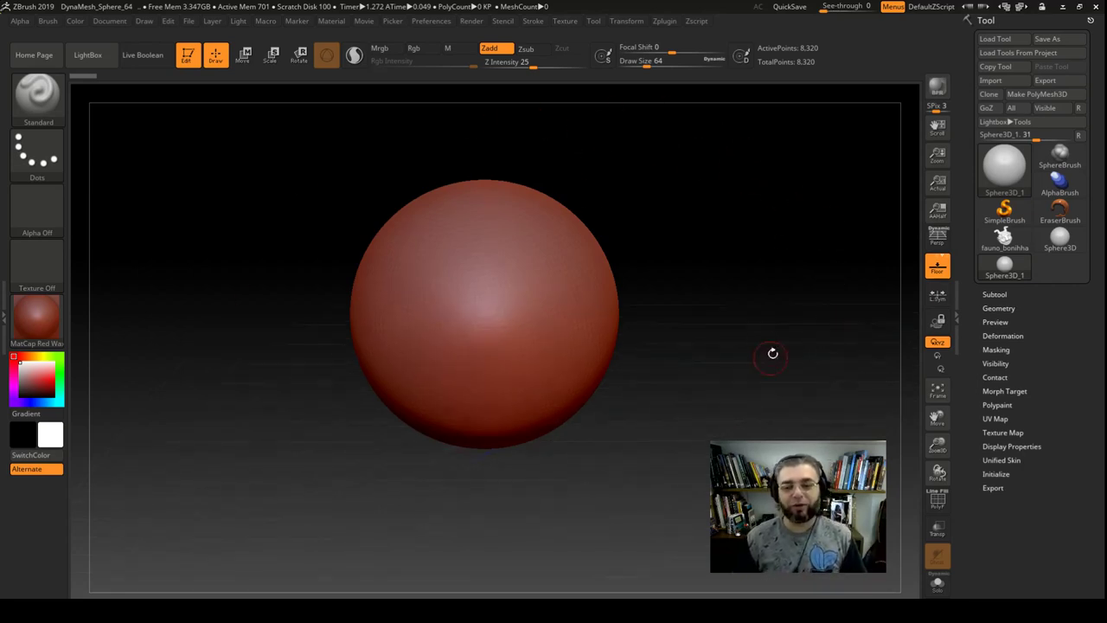
Switch the tool to fauno_bonihha, Sphereinder3D, Cube3D, Arrow3D, then back to fauno_bonihha.
{"action": "left_click", "coordinate": [997, 175]}
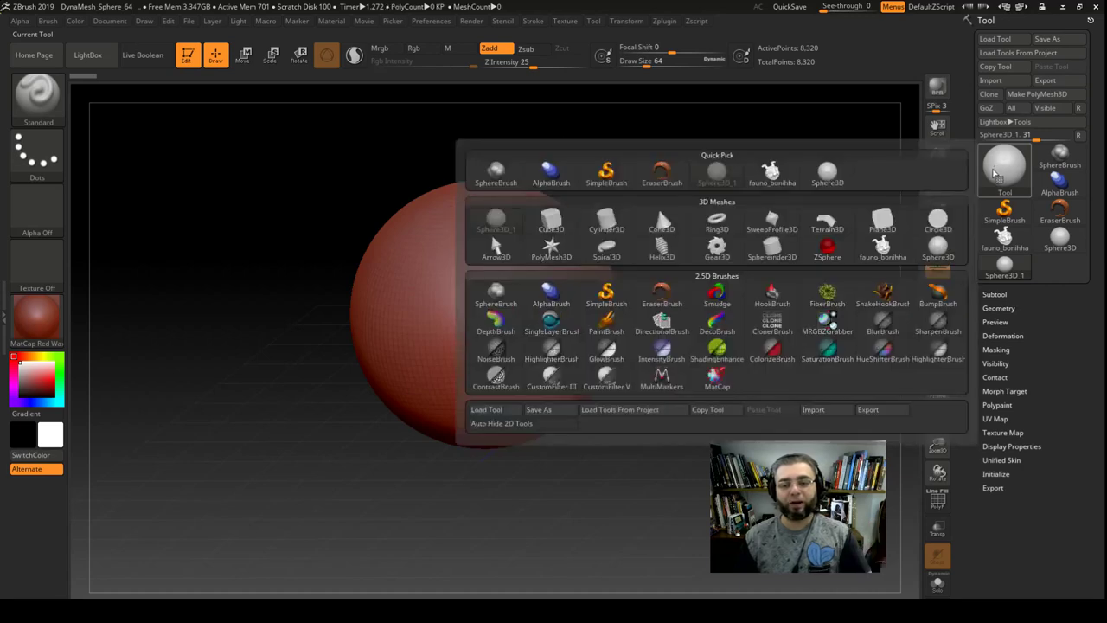
{"action": "left_click", "coordinate": [772, 171]}
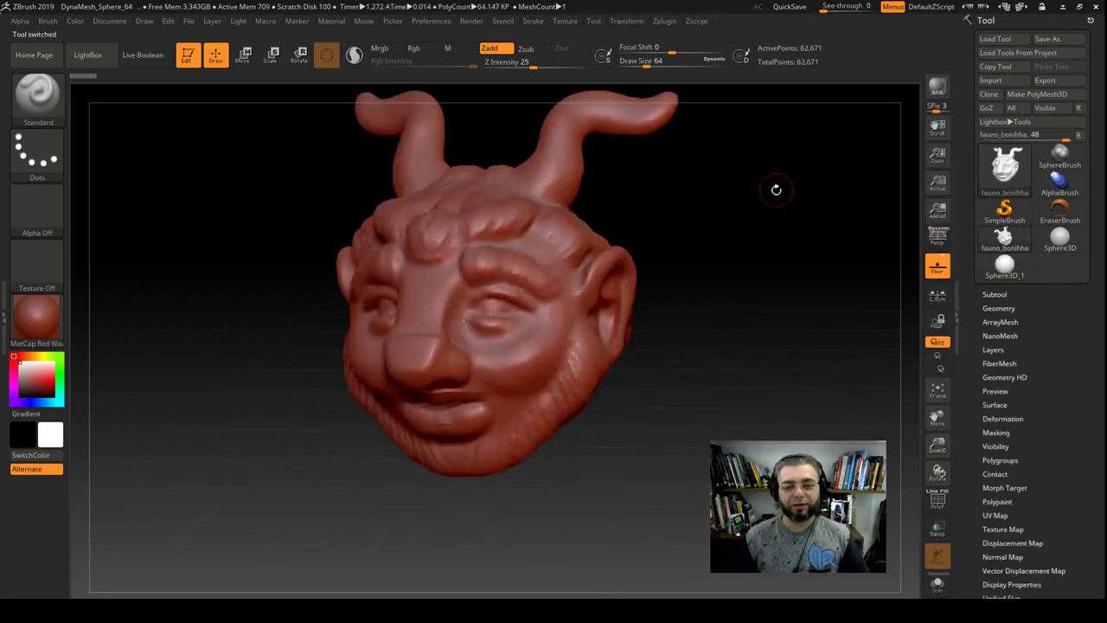
{"action": "left_click", "coordinate": [1005, 169]}
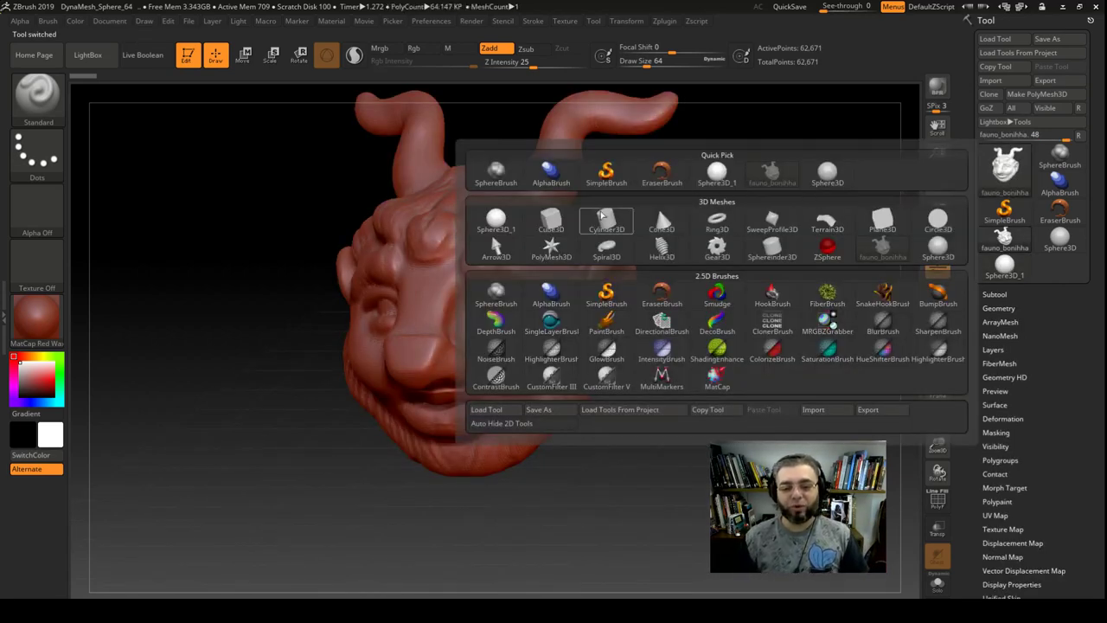
{"action": "left_click", "coordinate": [773, 246]}
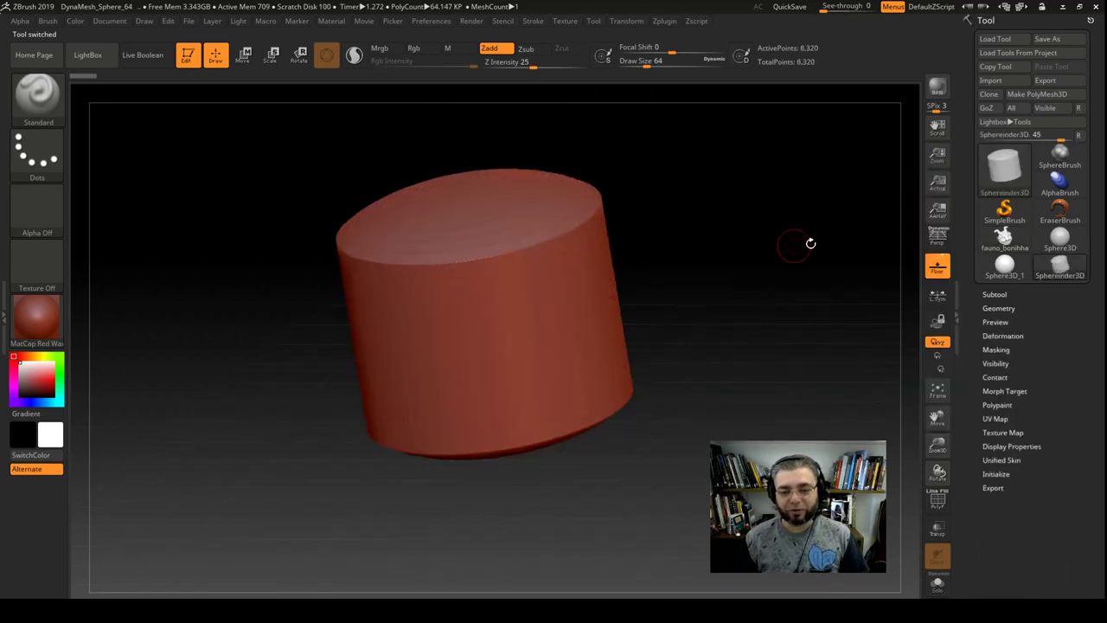
{"action": "left_click", "coordinate": [1018, 176]}
{"action": "left_click", "coordinate": [562, 222]}
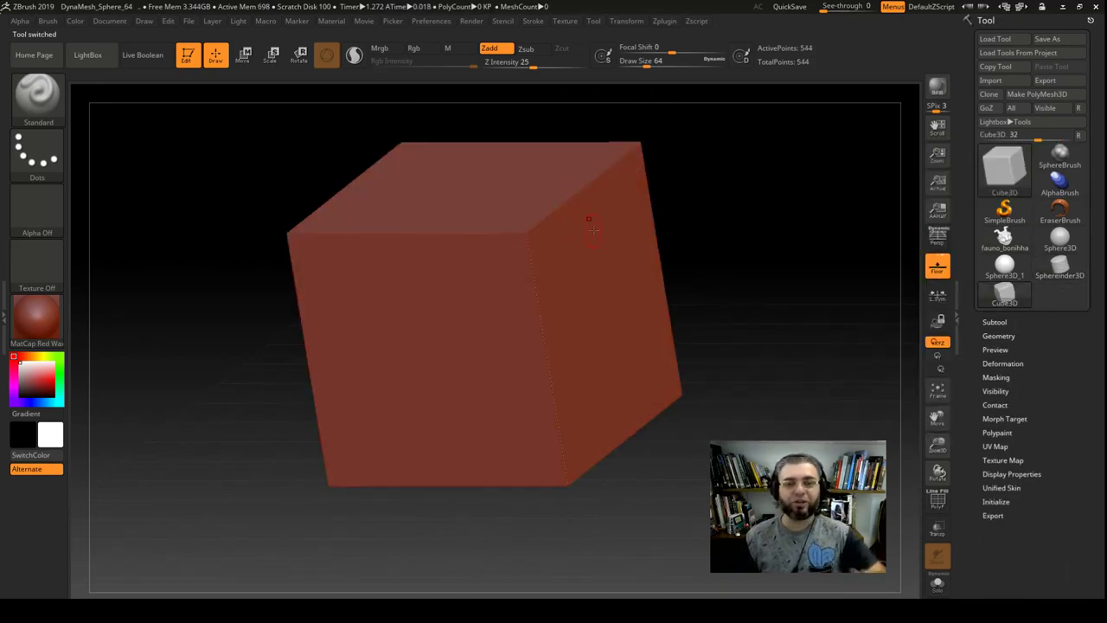
{"action": "left_click", "coordinate": [1004, 168]}
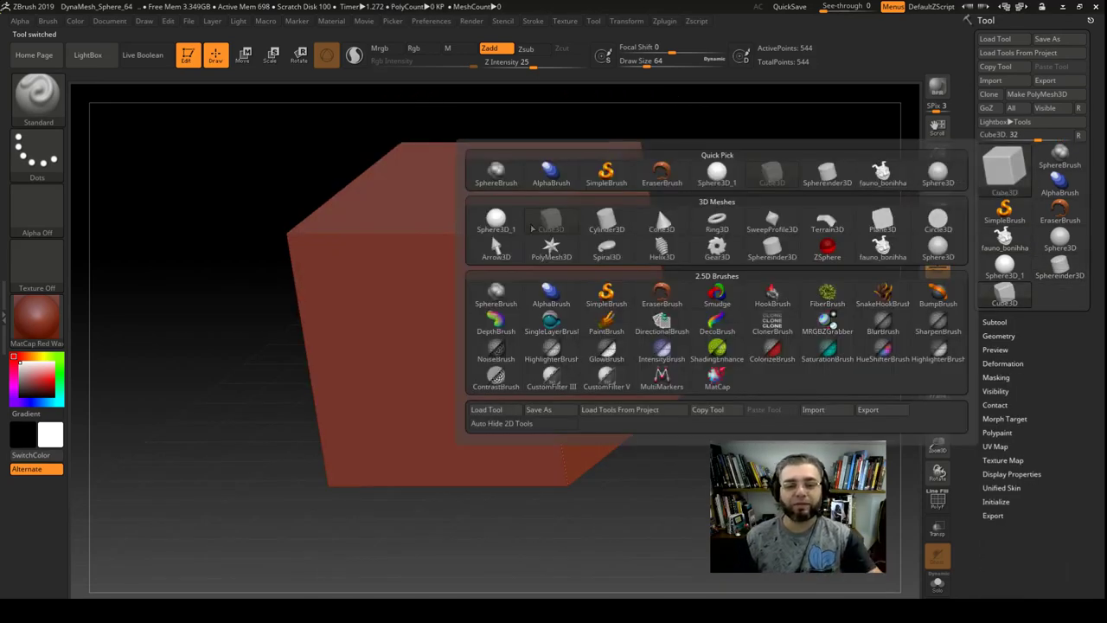
{"action": "left_click", "coordinate": [511, 244]}
{"action": "left_click", "coordinate": [1003, 169]}
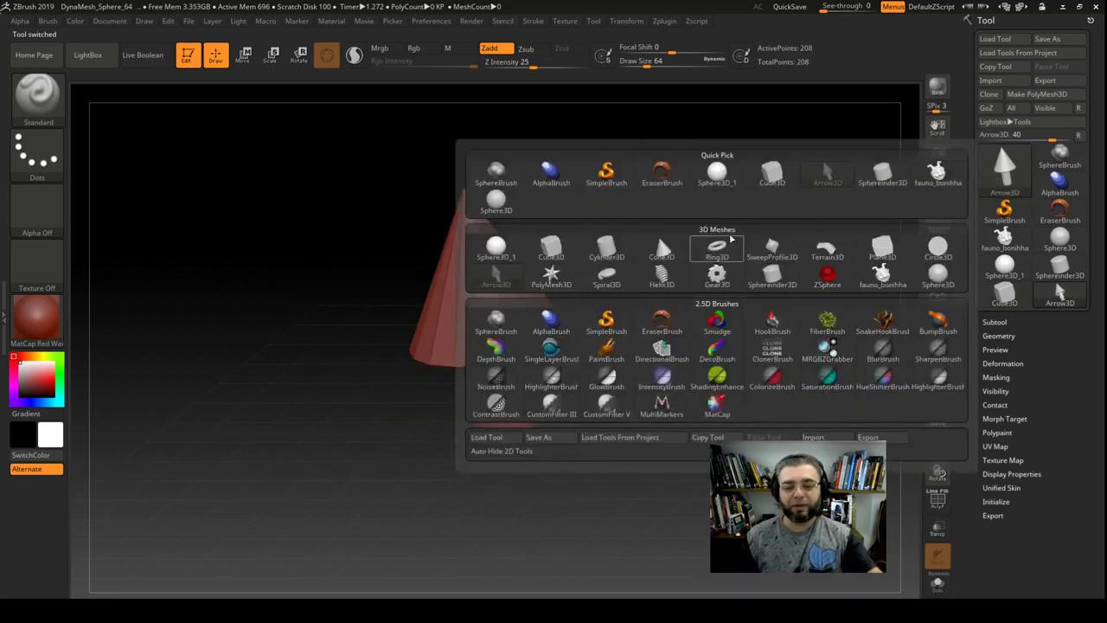
{"action": "left_click", "coordinate": [938, 173]}
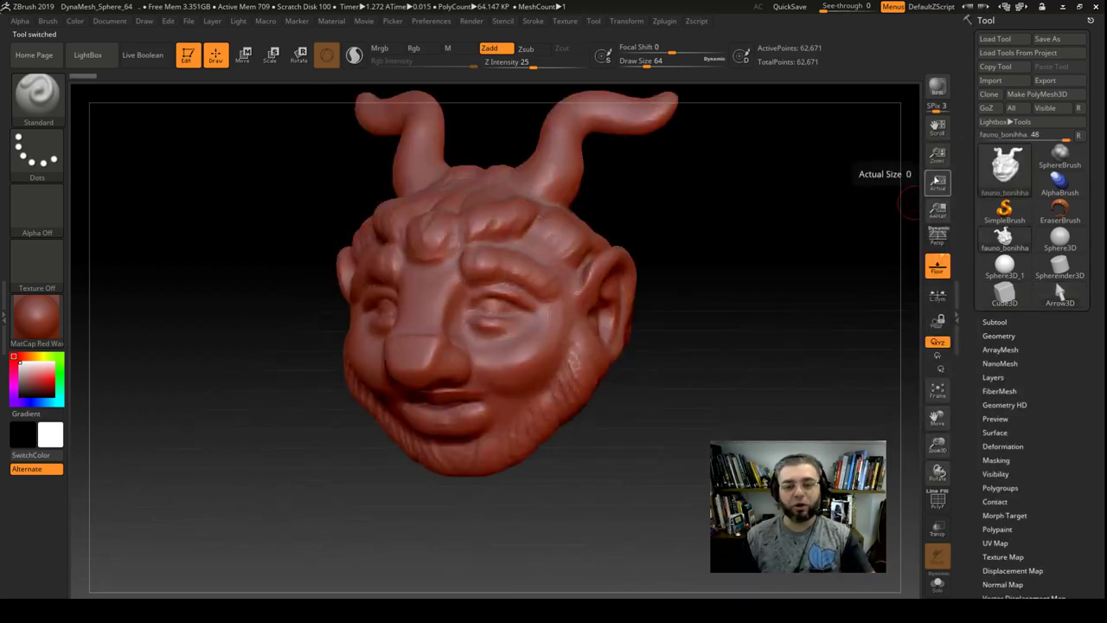